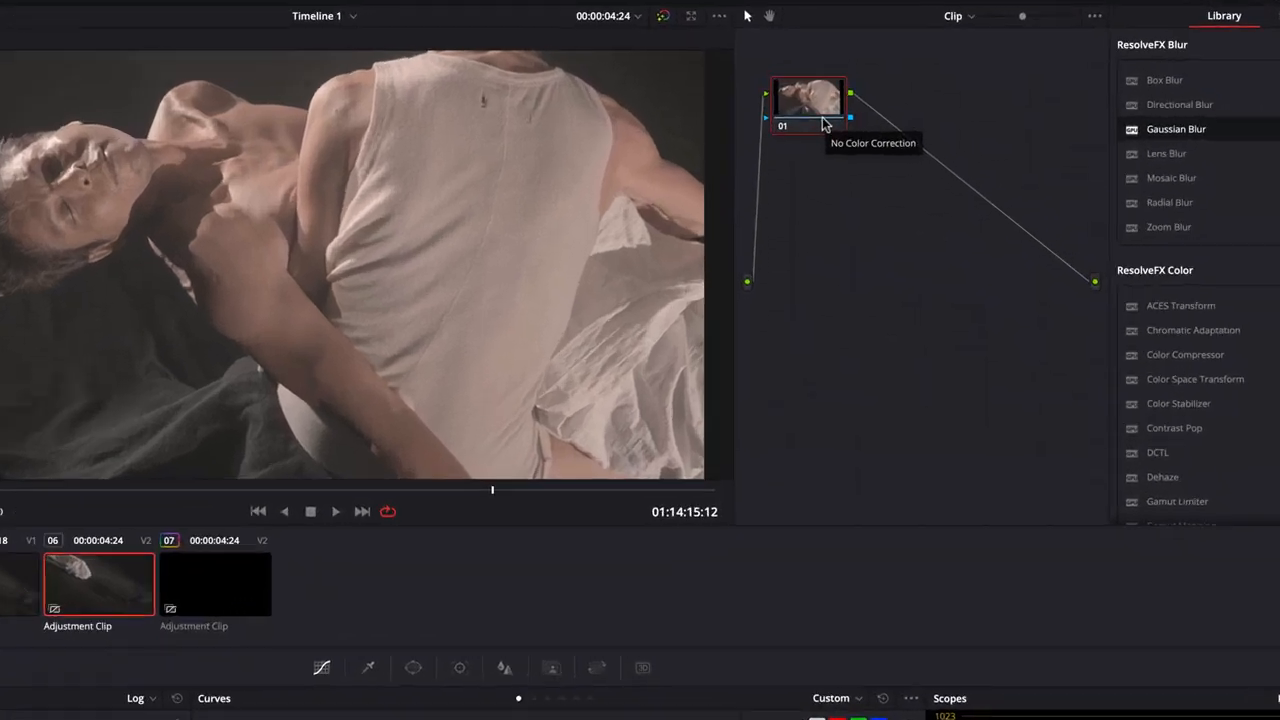
Add a serial node after node 01 and a layer node beside it, joined through a layer mixer.
key(alt+s)
right_click(903, 107)
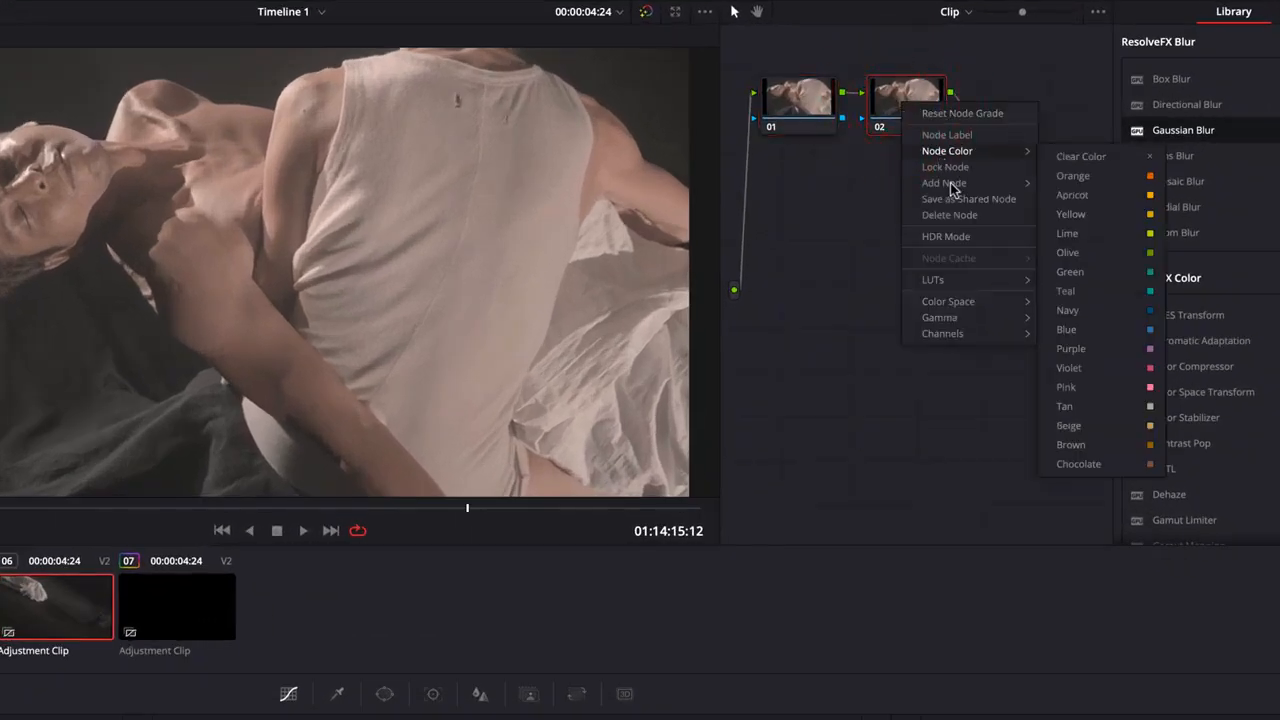
mouse_move(955, 185)
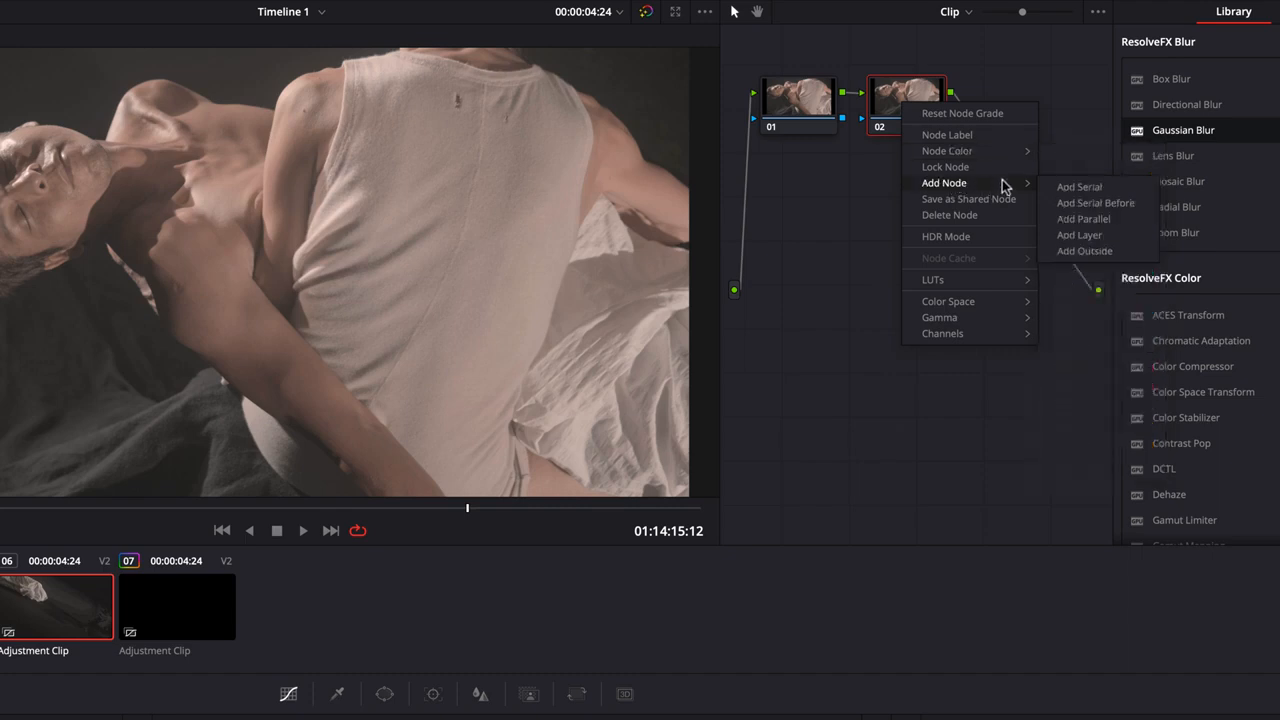
click(1122, 234)
drag(1016, 104, 1022, 141)
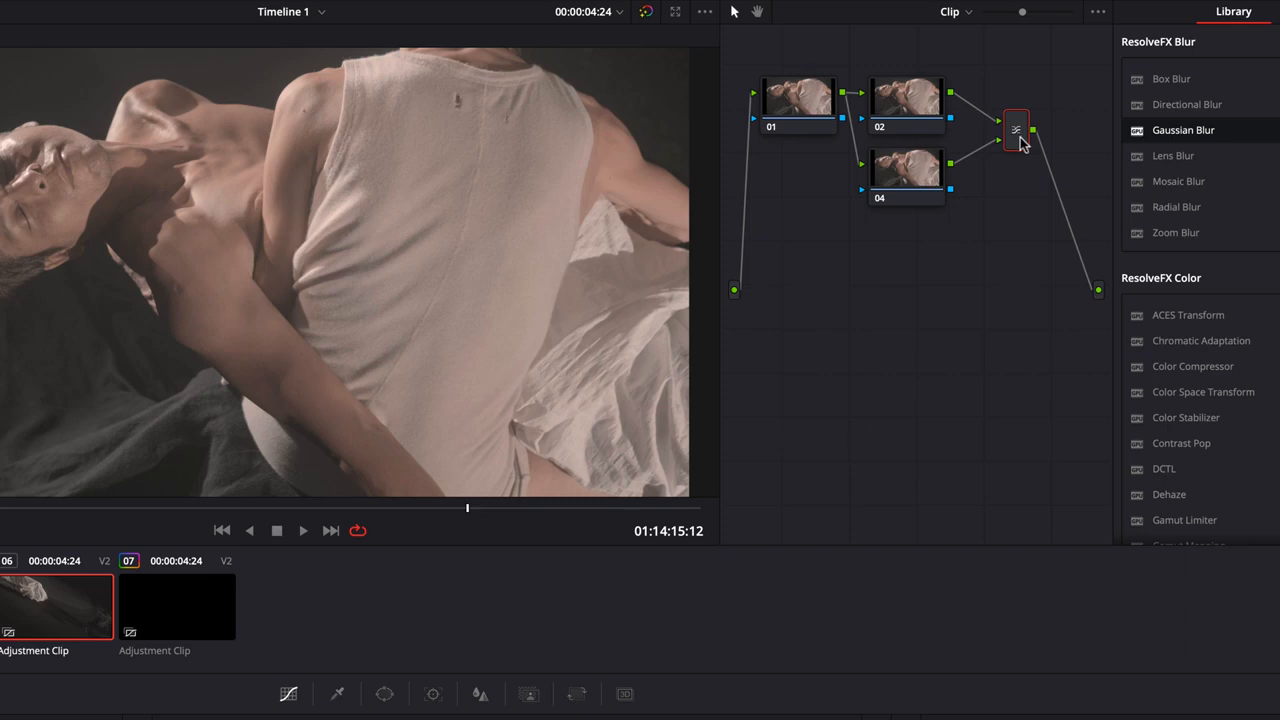
Set the layer mixer's composite mode to Hardlight.
right_click(1014, 141)
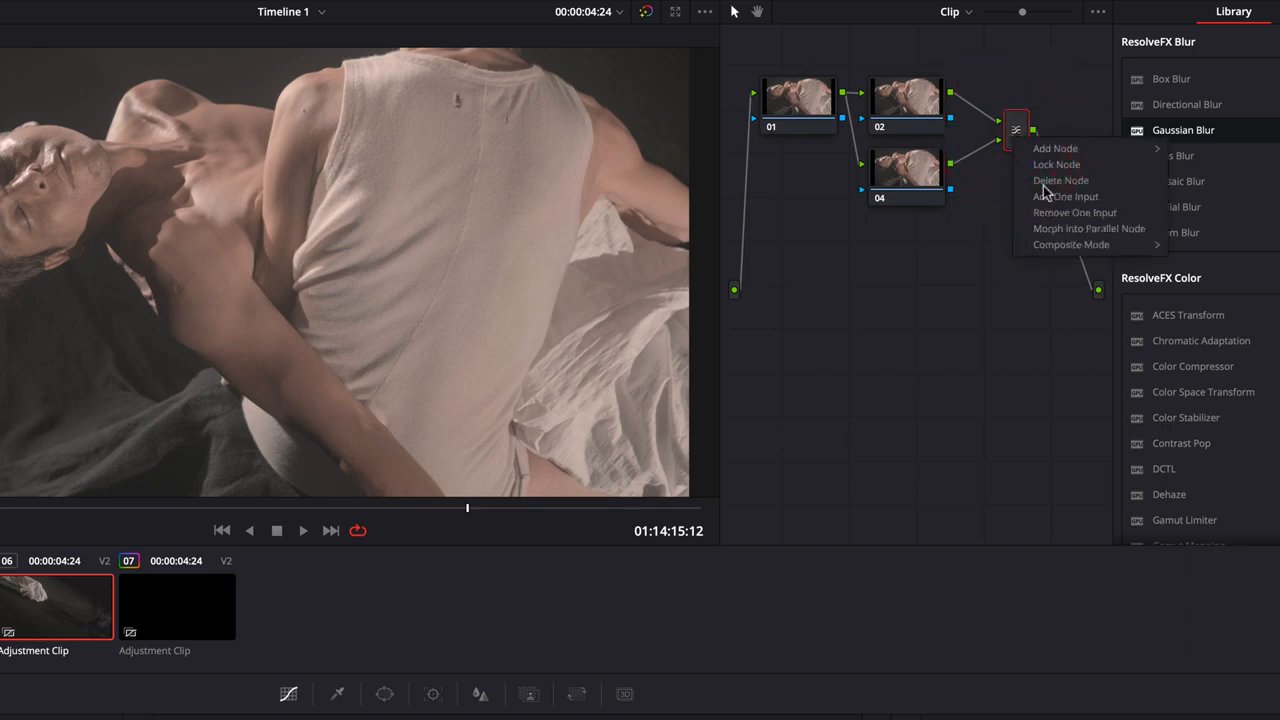
mouse_move(1072, 244)
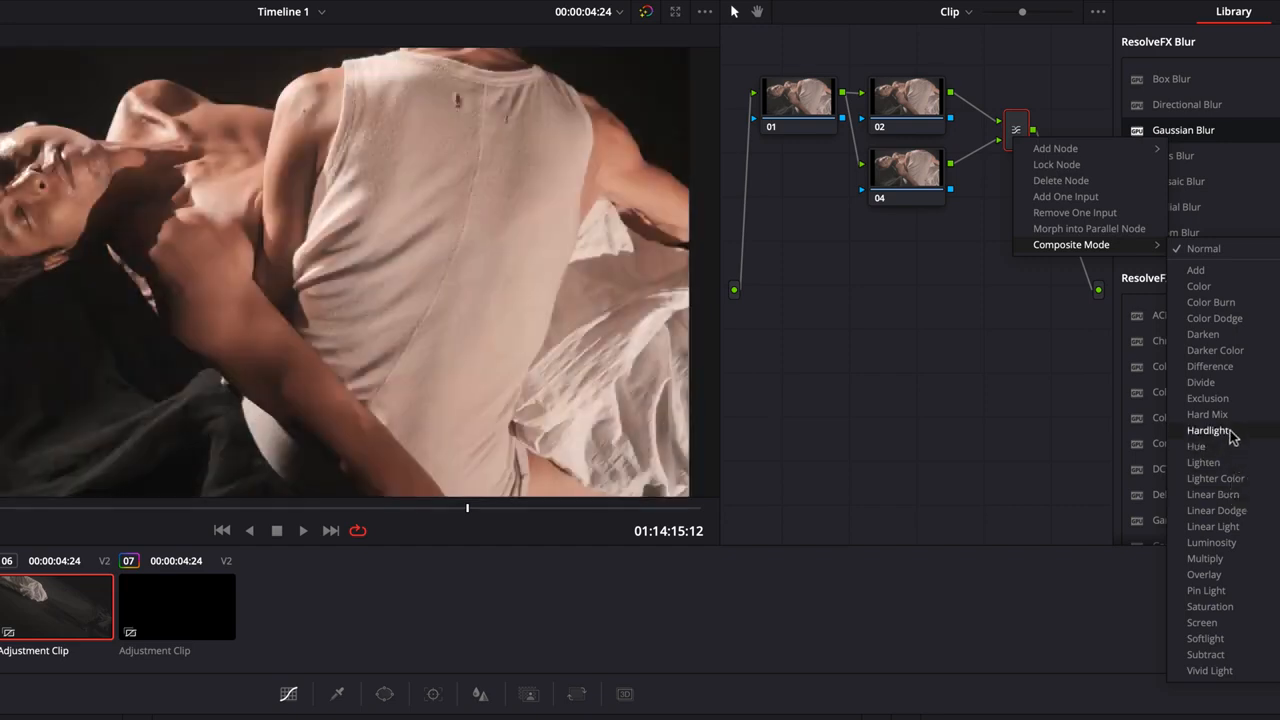
click(1232, 437)
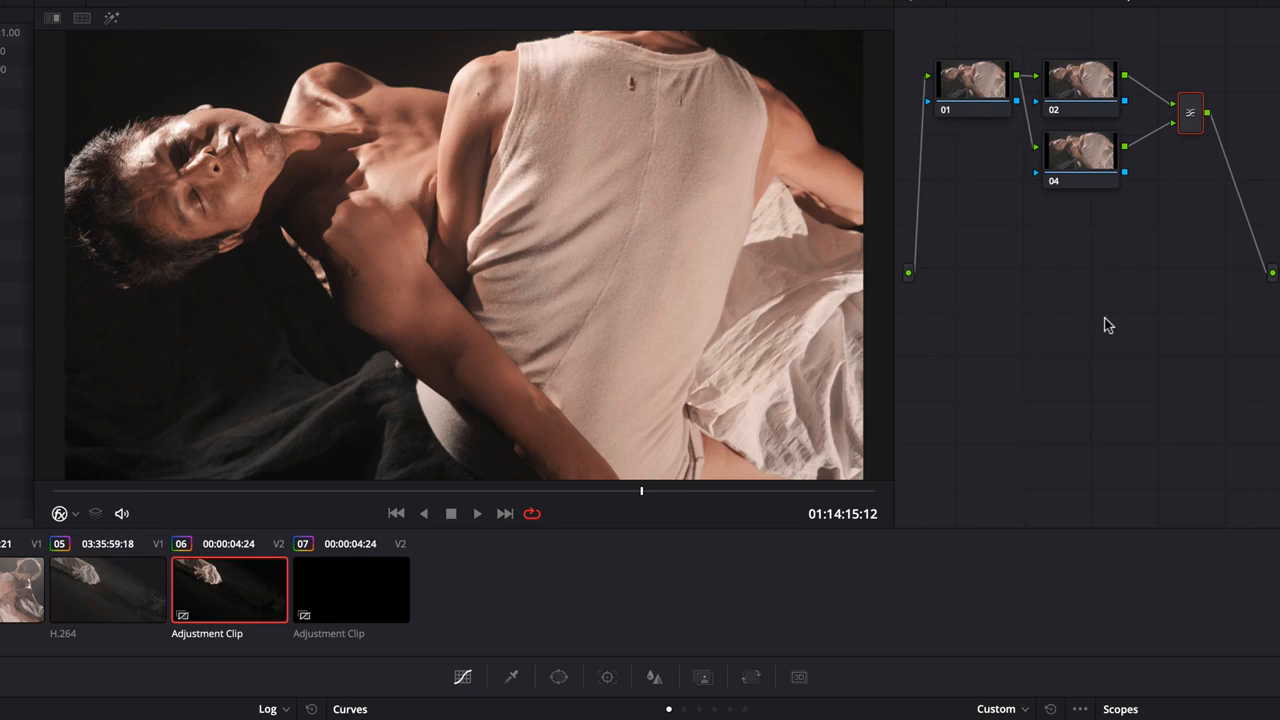
Darken node 01's shadows and midtones with its custom curve and set its saturation to 33.70.
click(982, 92)
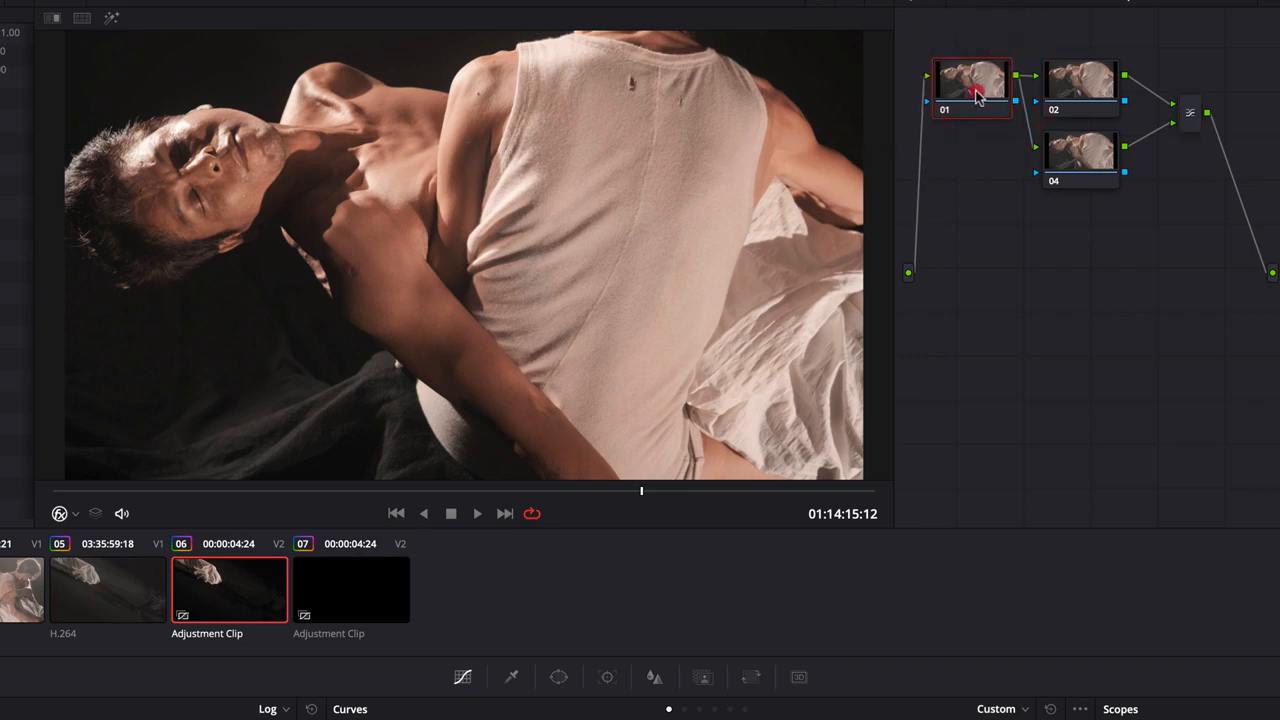
drag(979, 90, 977, 122)
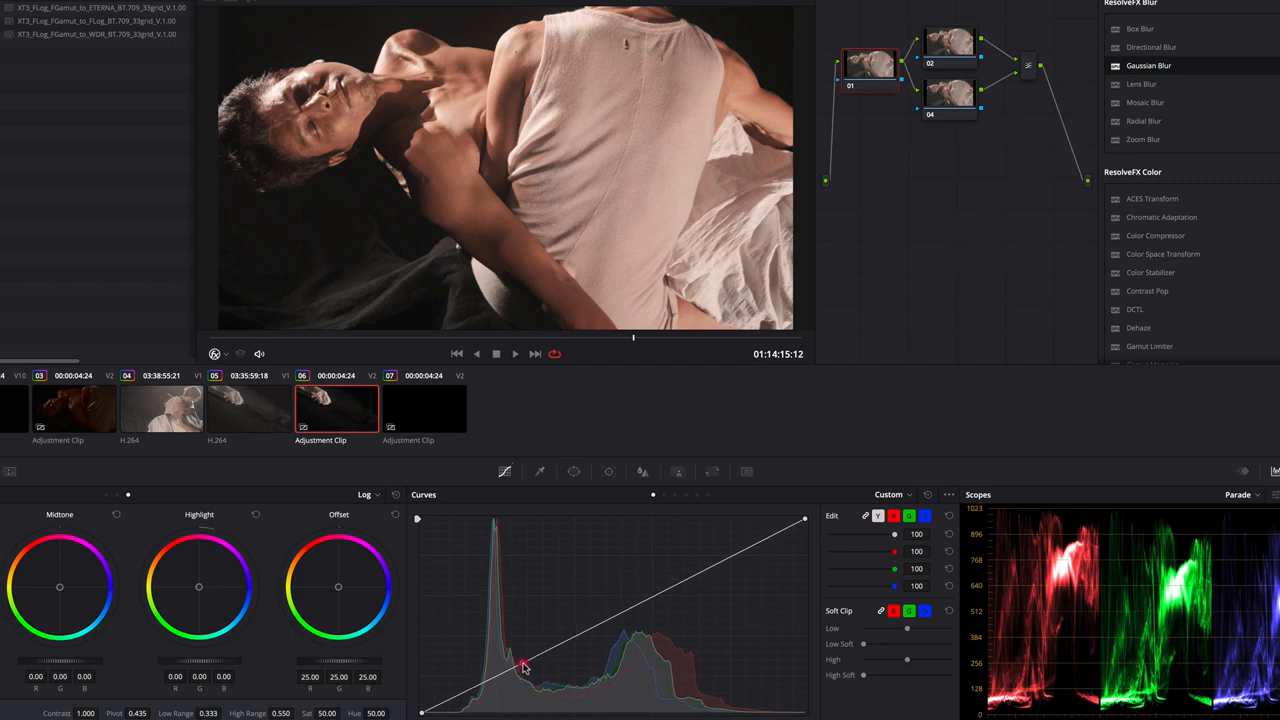
drag(524, 662, 527, 669)
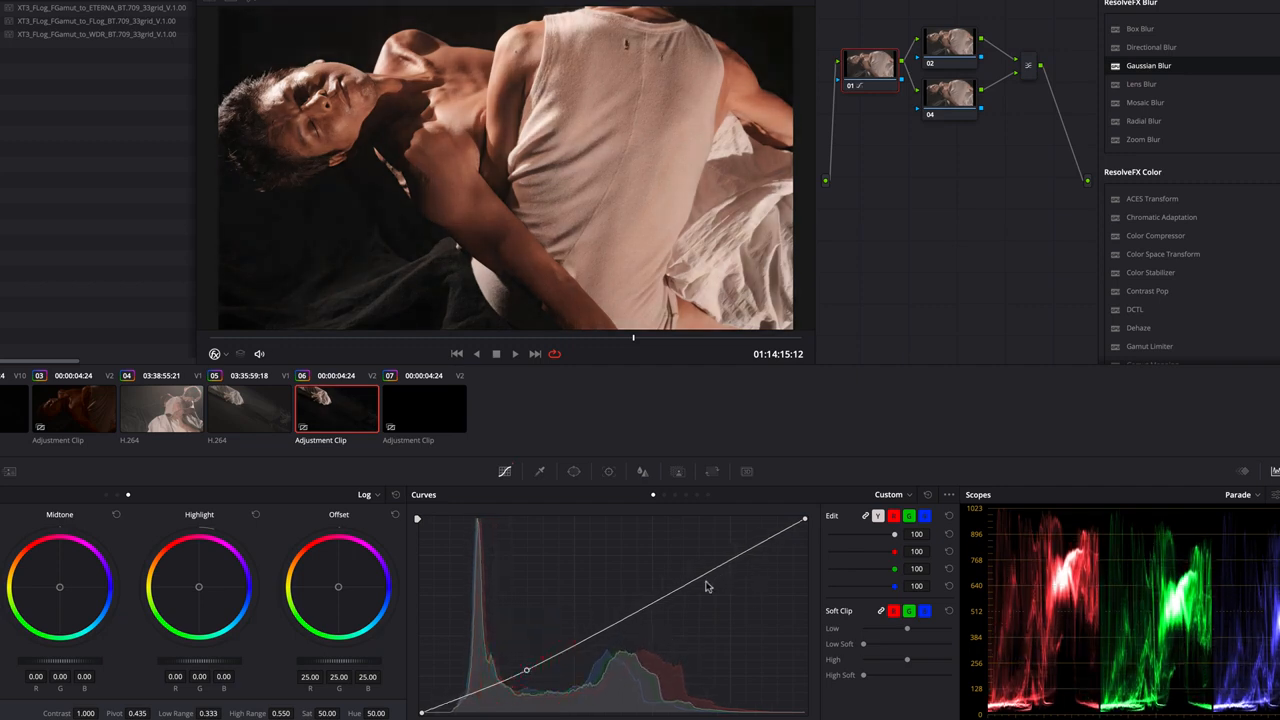
drag(461, 701, 465, 707)
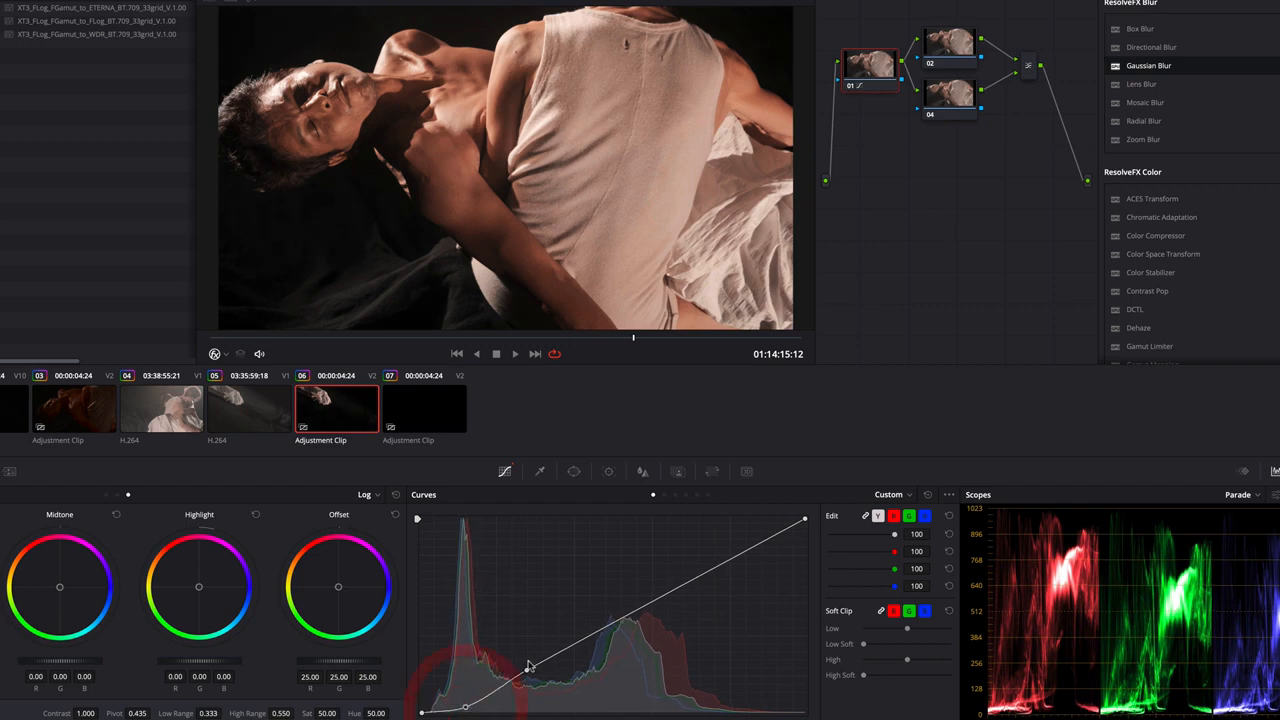
drag(527, 672, 539, 680)
drag(664, 606, 666, 606)
click(750, 548)
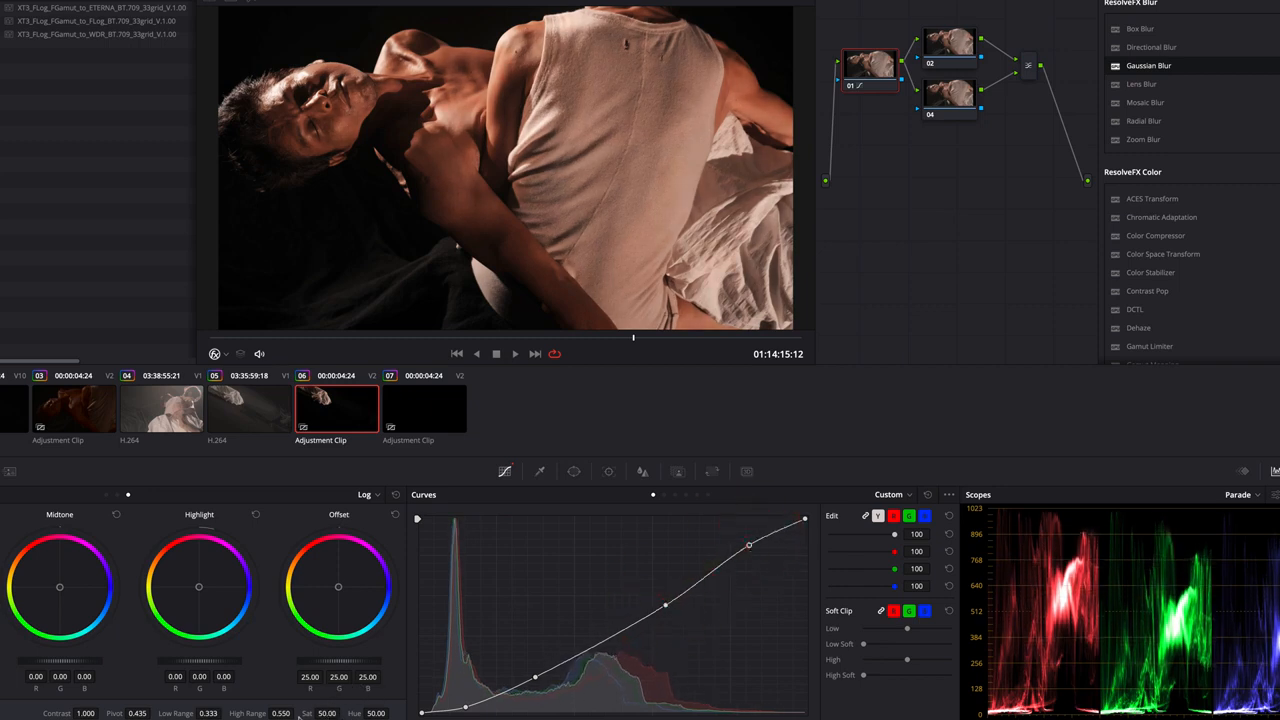
drag(327, 713, 292, 713)
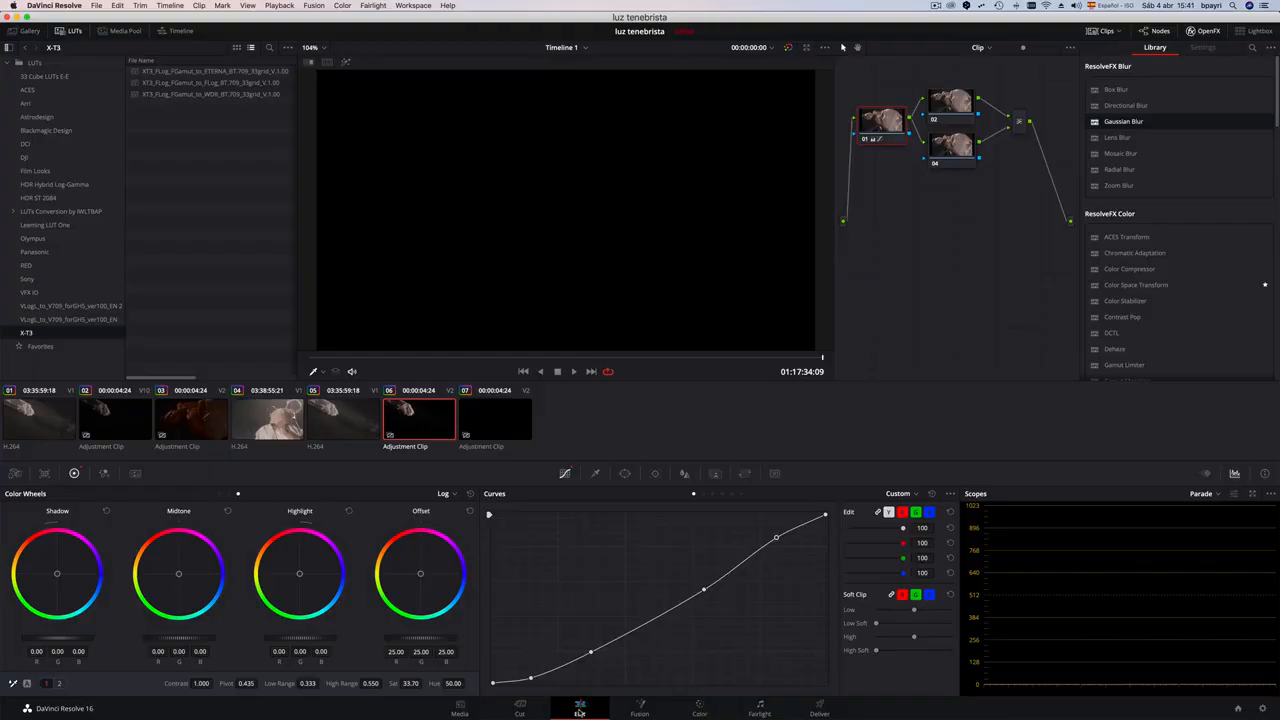
Review the graded adjustment clip on the Edit page, checking its name and the look at several frames of the timeline.
click(579, 708)
mouse_move(365, 414)
mouse_down()
mouse_move(392, 415)
mouse_move(361, 415)
mouse_up()
drag(1196, 85, 1130, 86)
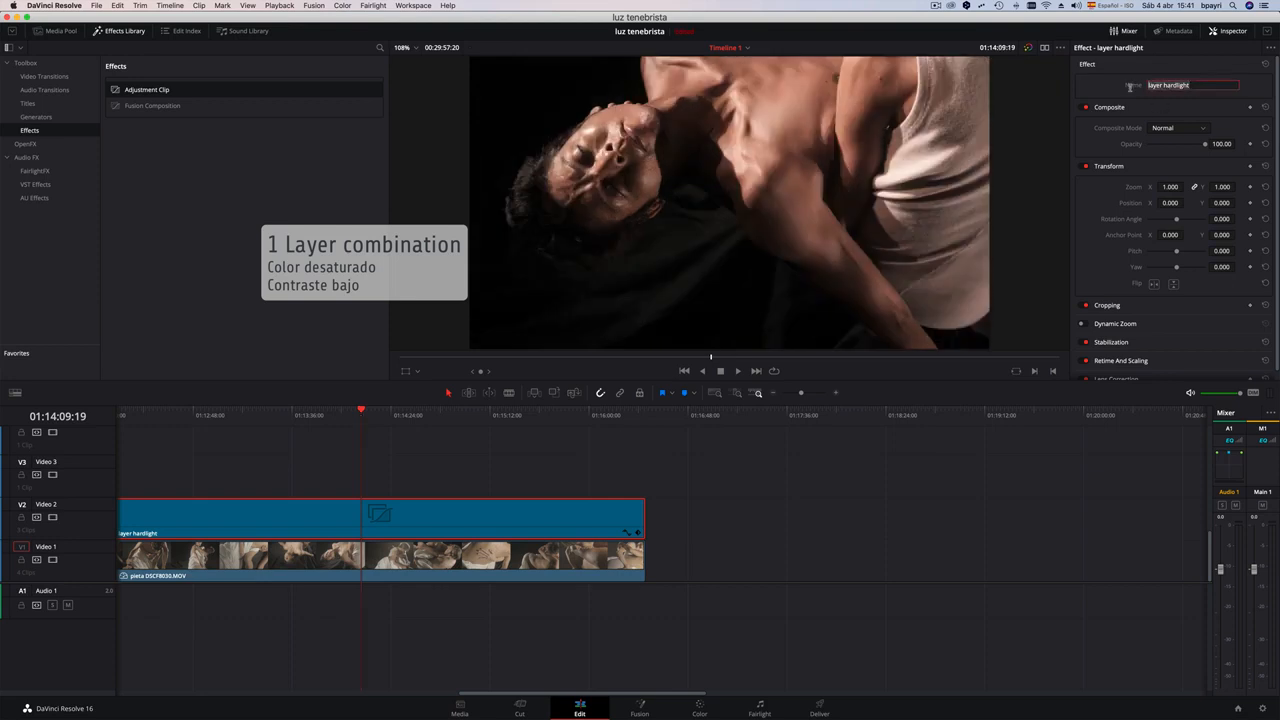
click(1131, 87)
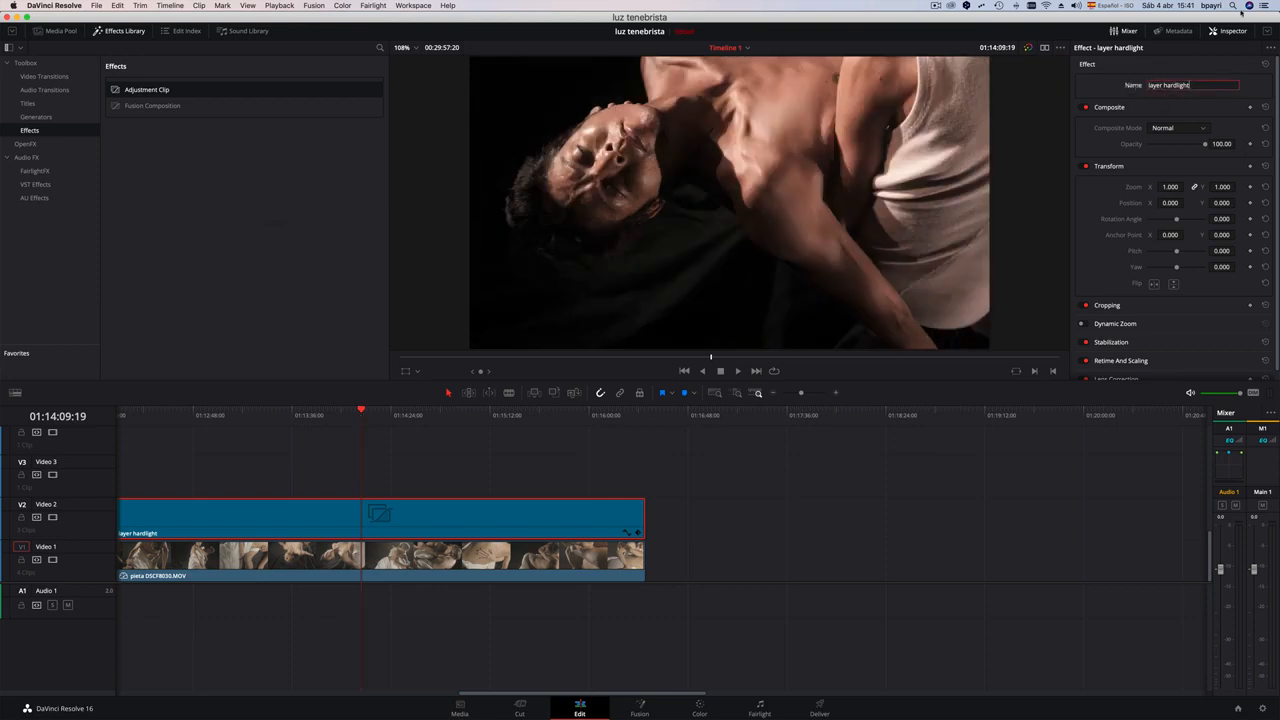
click(391, 650)
click(226, 418)
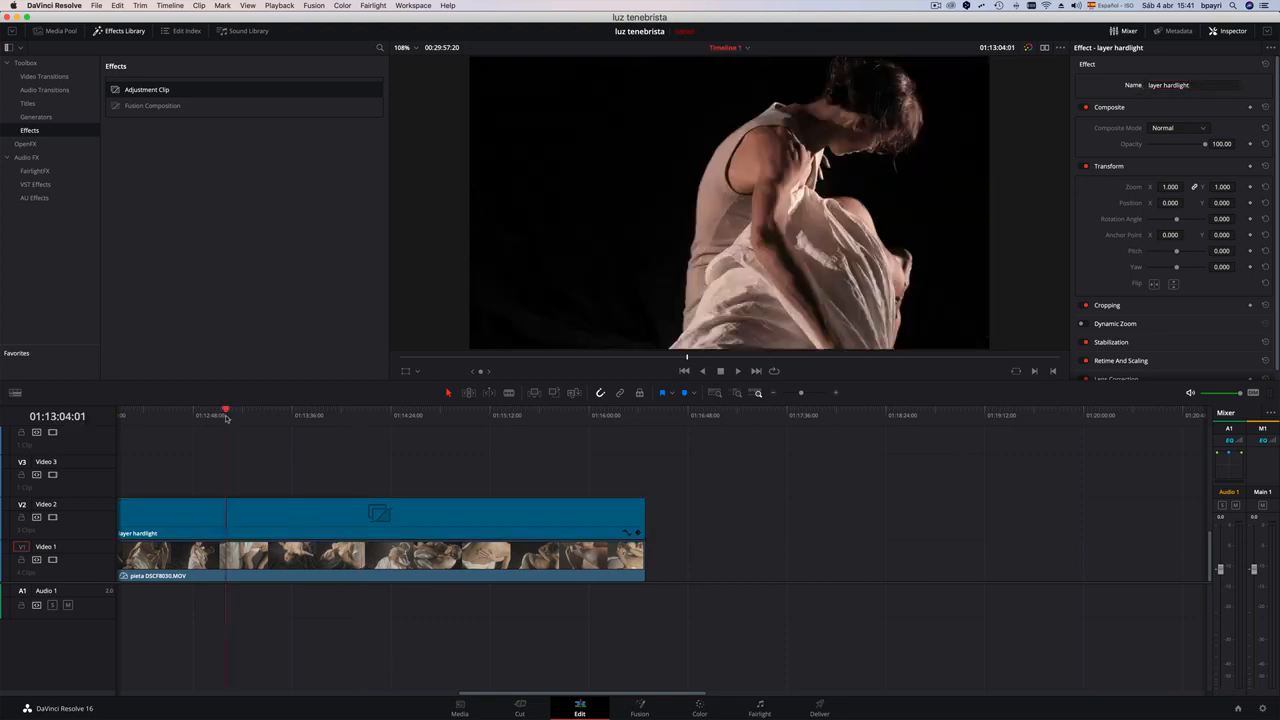
drag(226, 418, 242, 421)
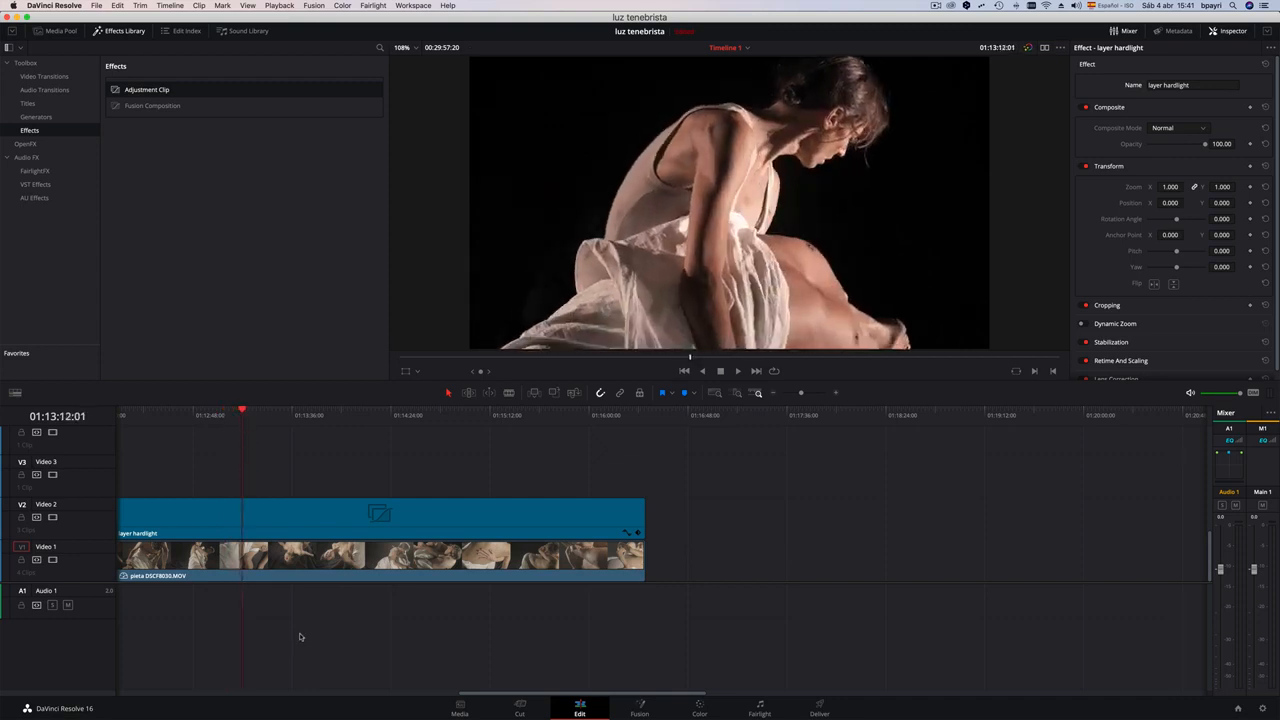
Duplicate the layer hardlight adjustment clip onto Video 3 and disable the original on Video 2.
drag(280, 520, 277, 493)
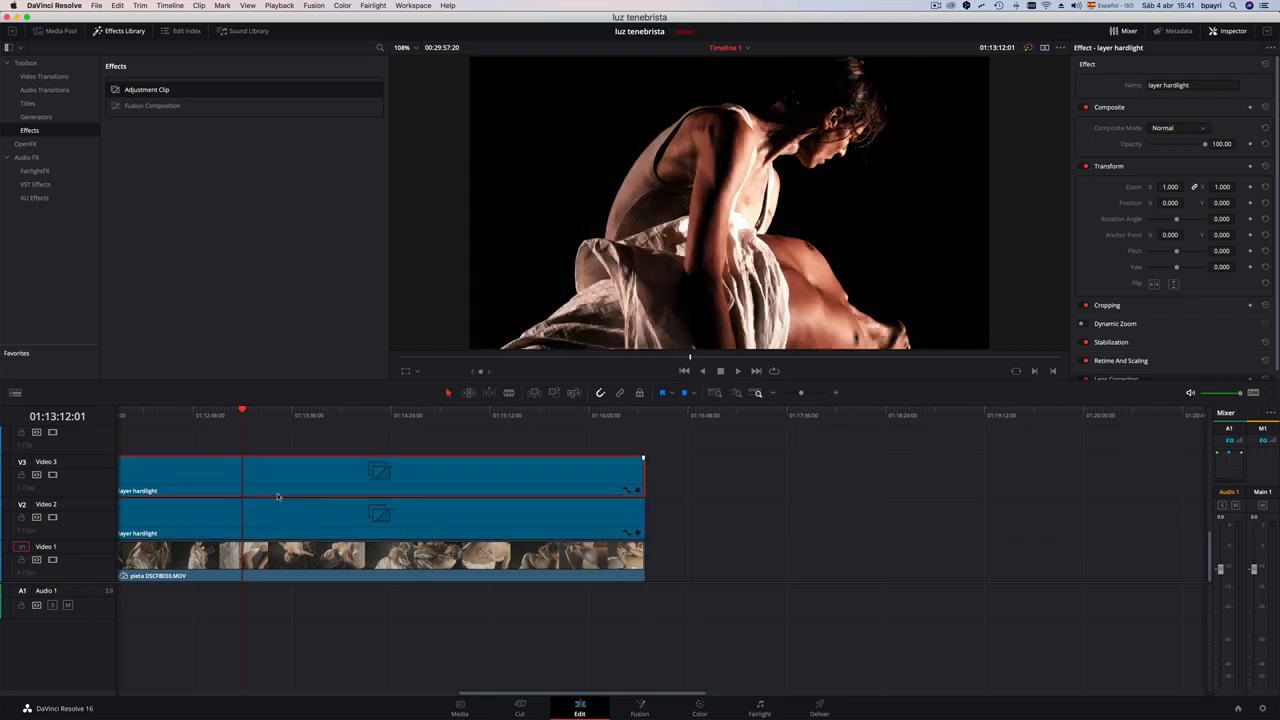
click(266, 522)
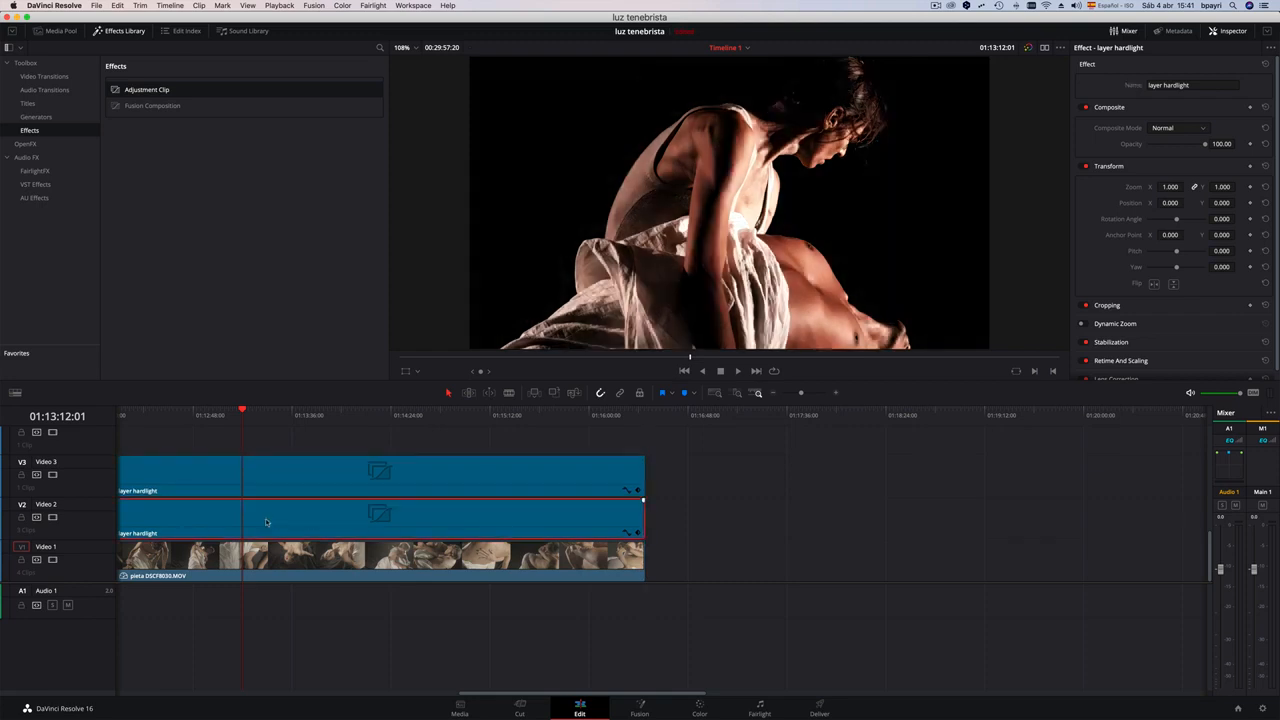
key(d)
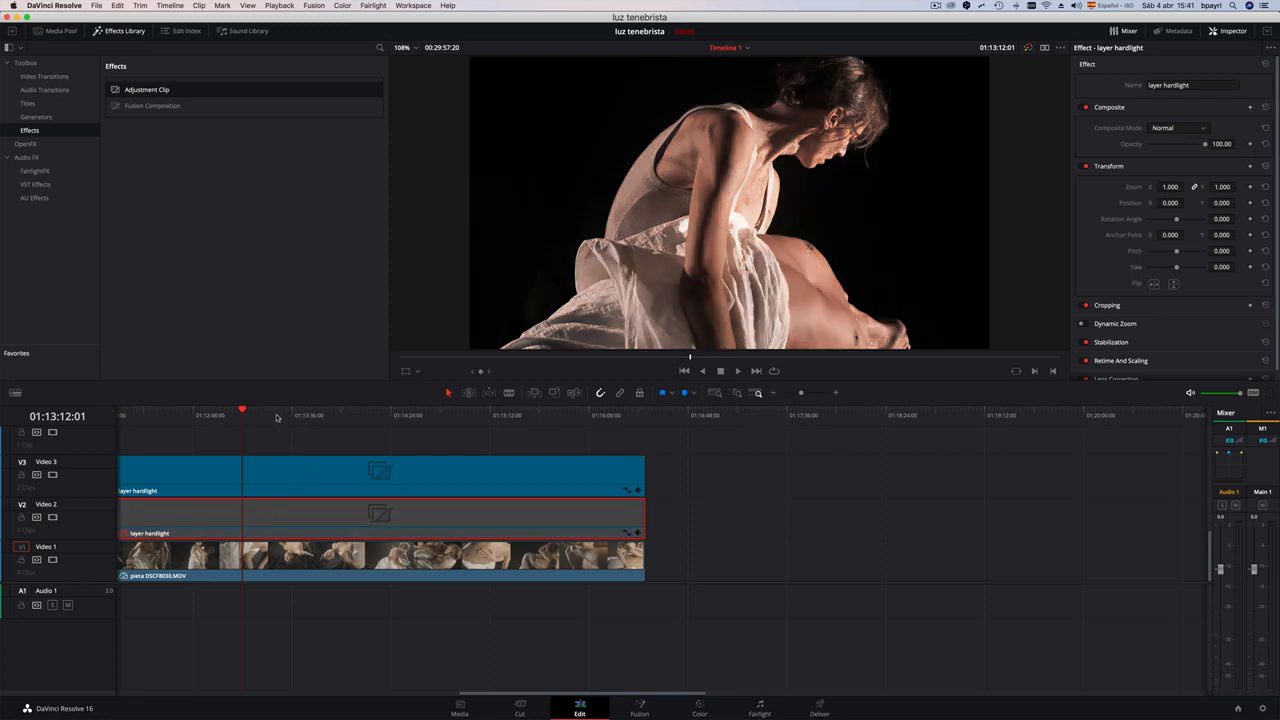
Apply a Gaussian Blur to node 04 of the Video 3 adjustment clip, with Replicate borders and slightly increased strength.
click(251, 472)
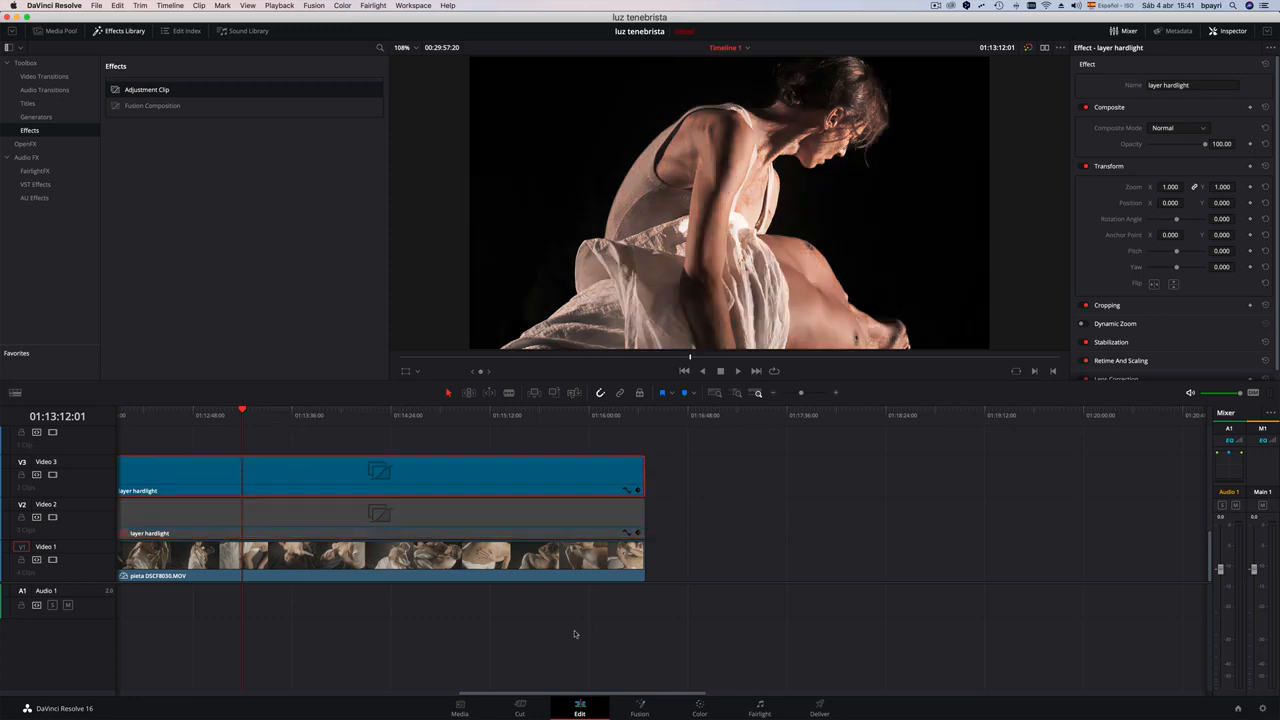
click(700, 708)
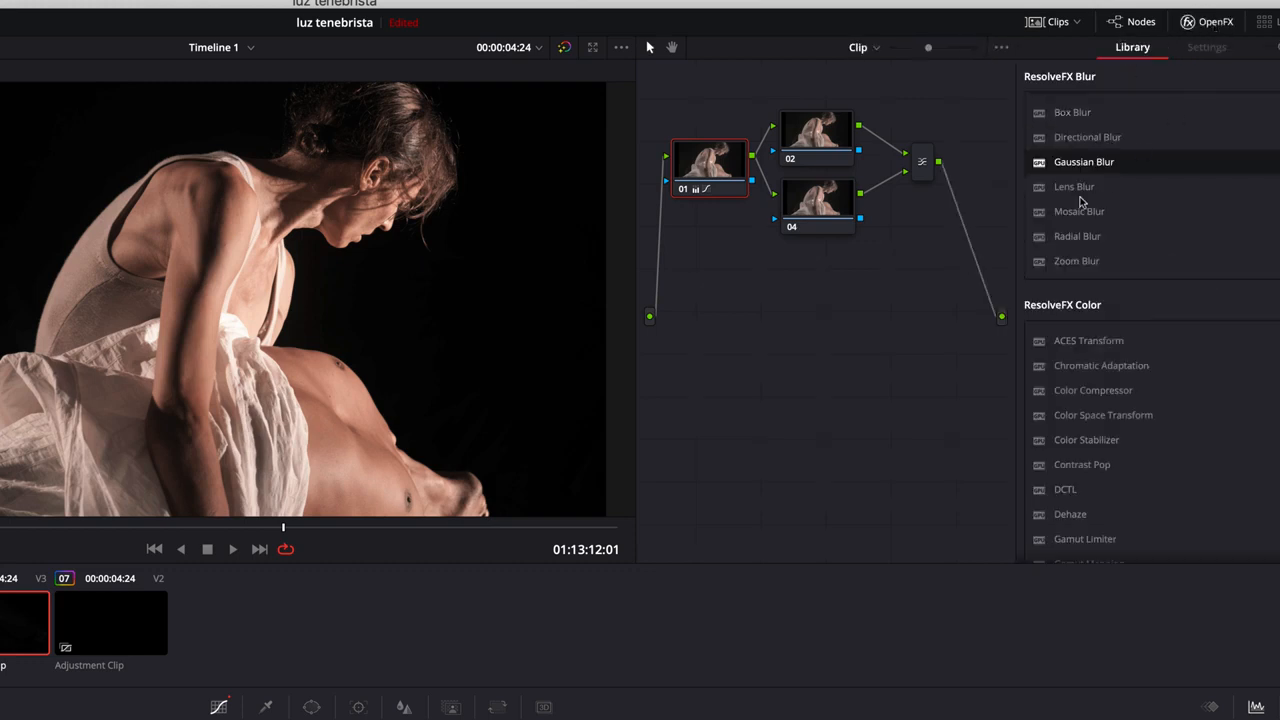
drag(1080, 162, 797, 199)
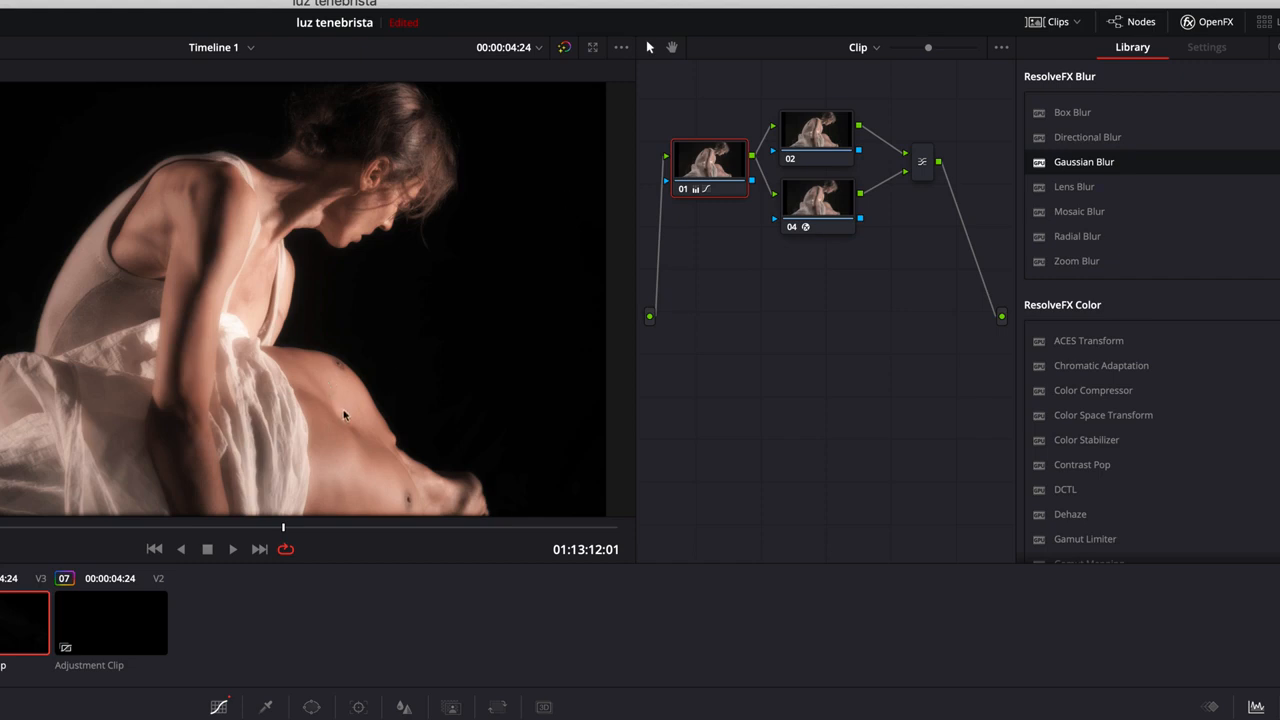
click(826, 208)
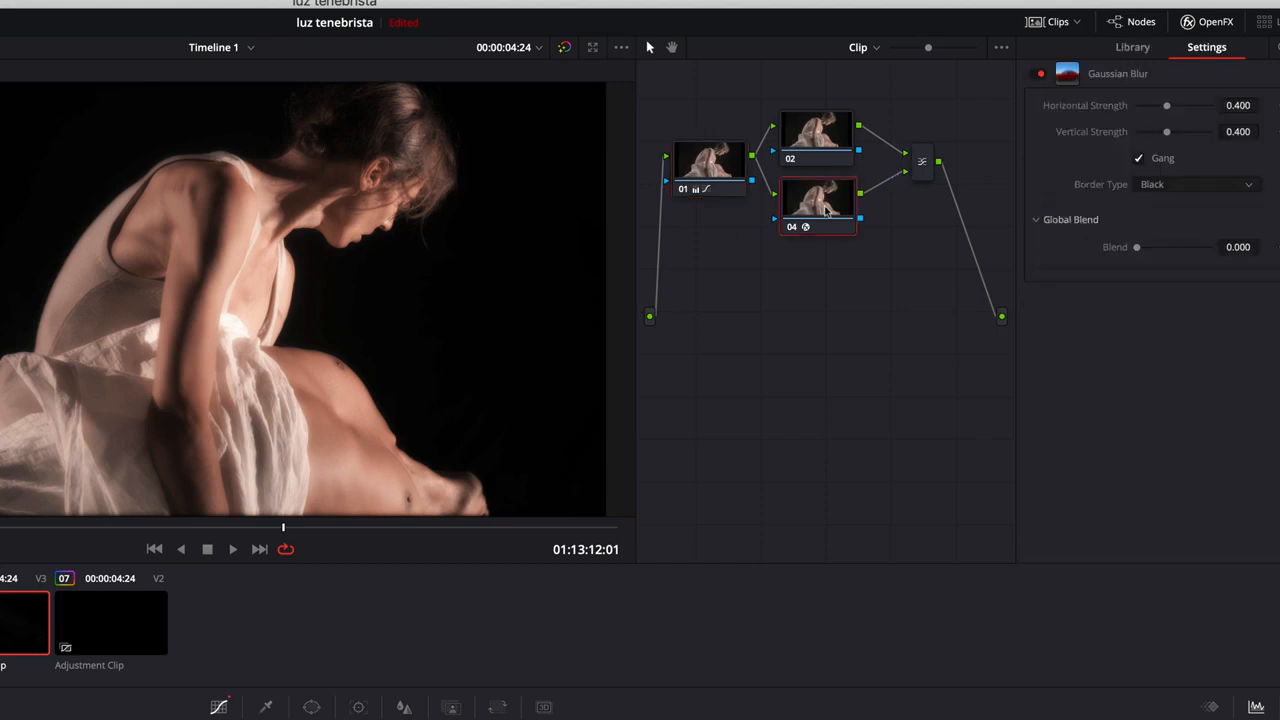
click(1163, 188)
click(1168, 221)
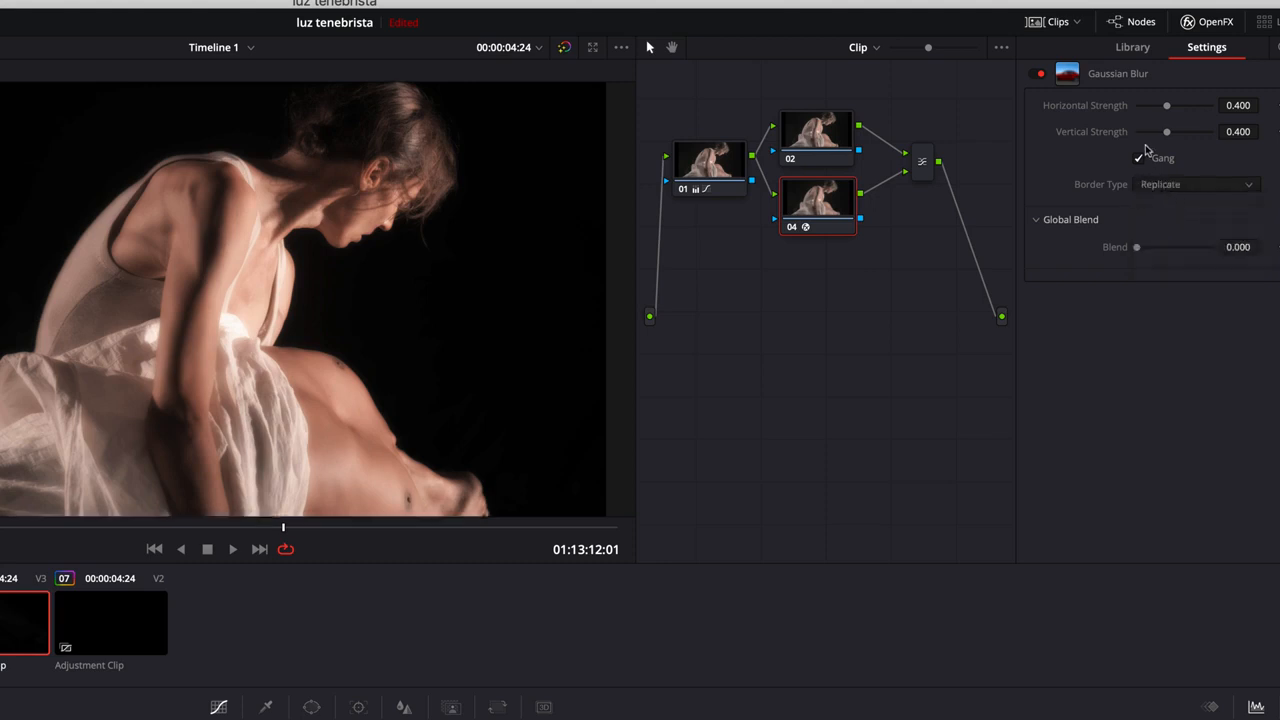
mouse_move(1165, 134)
mouse_down()
mouse_move(1206, 135)
mouse_move(1152, 135)
mouse_move(1174, 136)
mouse_up()
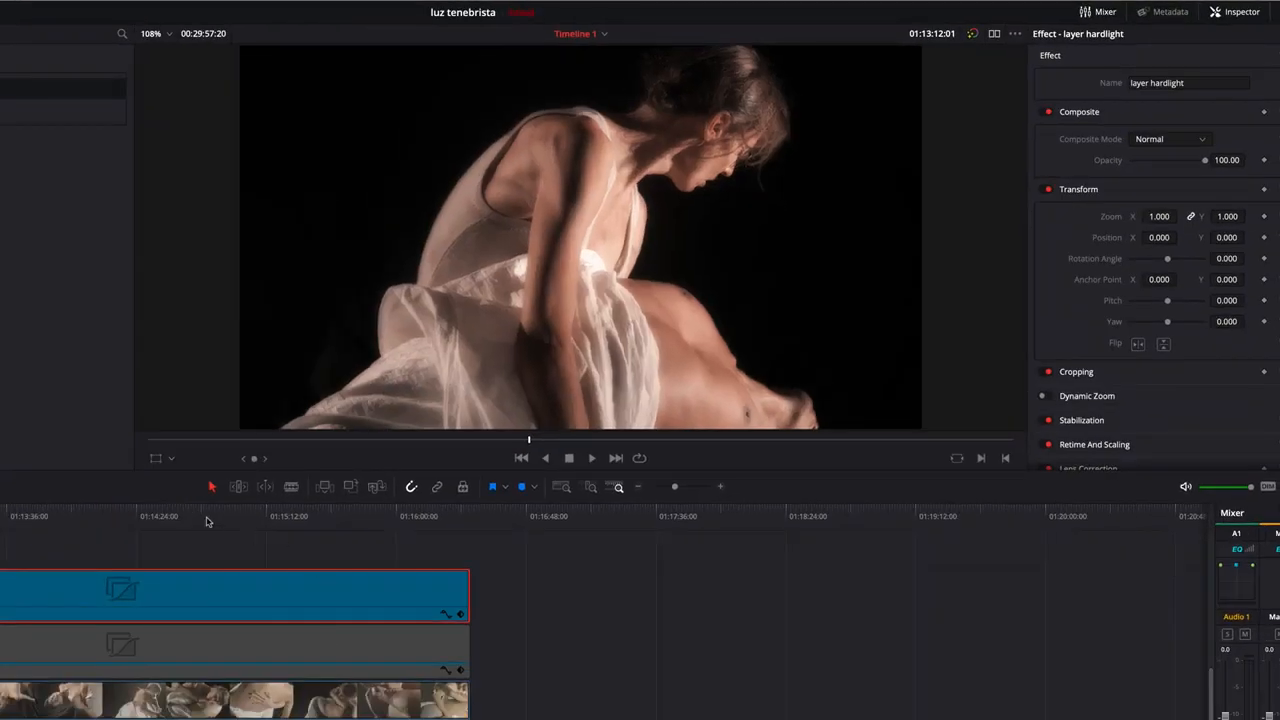
Rename the Video 3 adjustment clip "layer hardlight glow" and preview its effect at other frames.
click(207, 519)
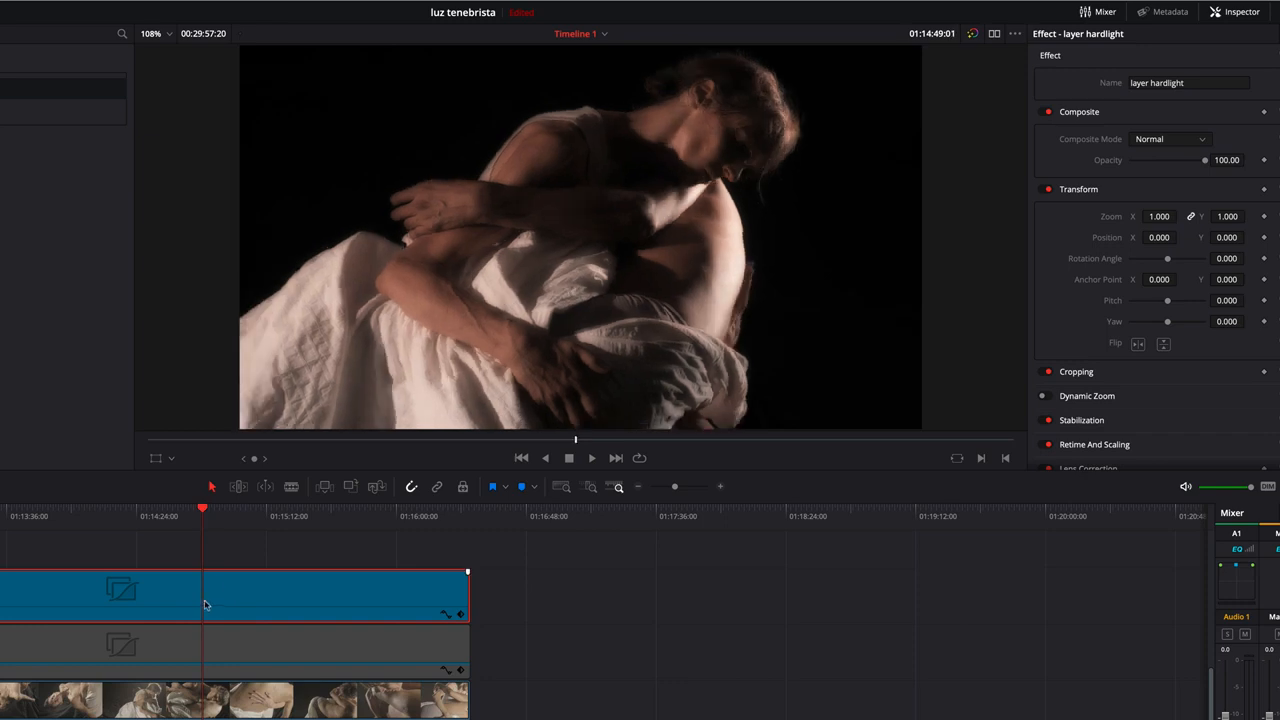
click(1214, 83)
text(glow)
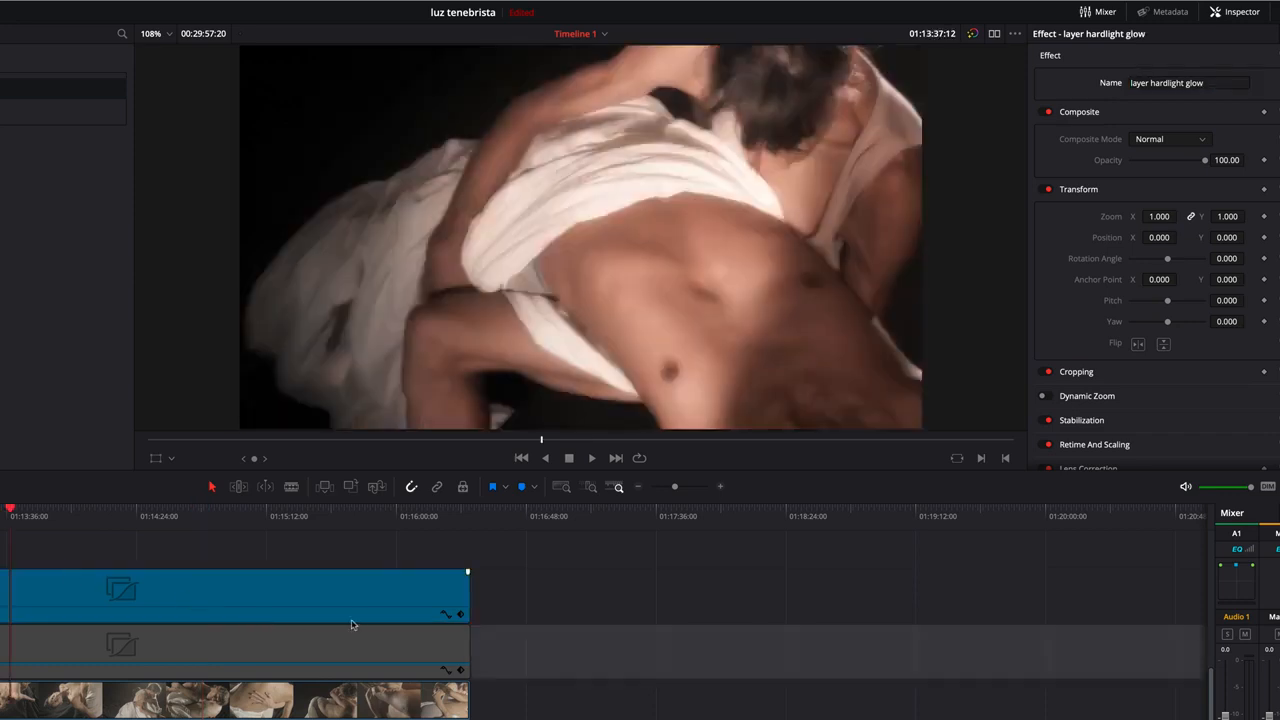
click(317, 517)
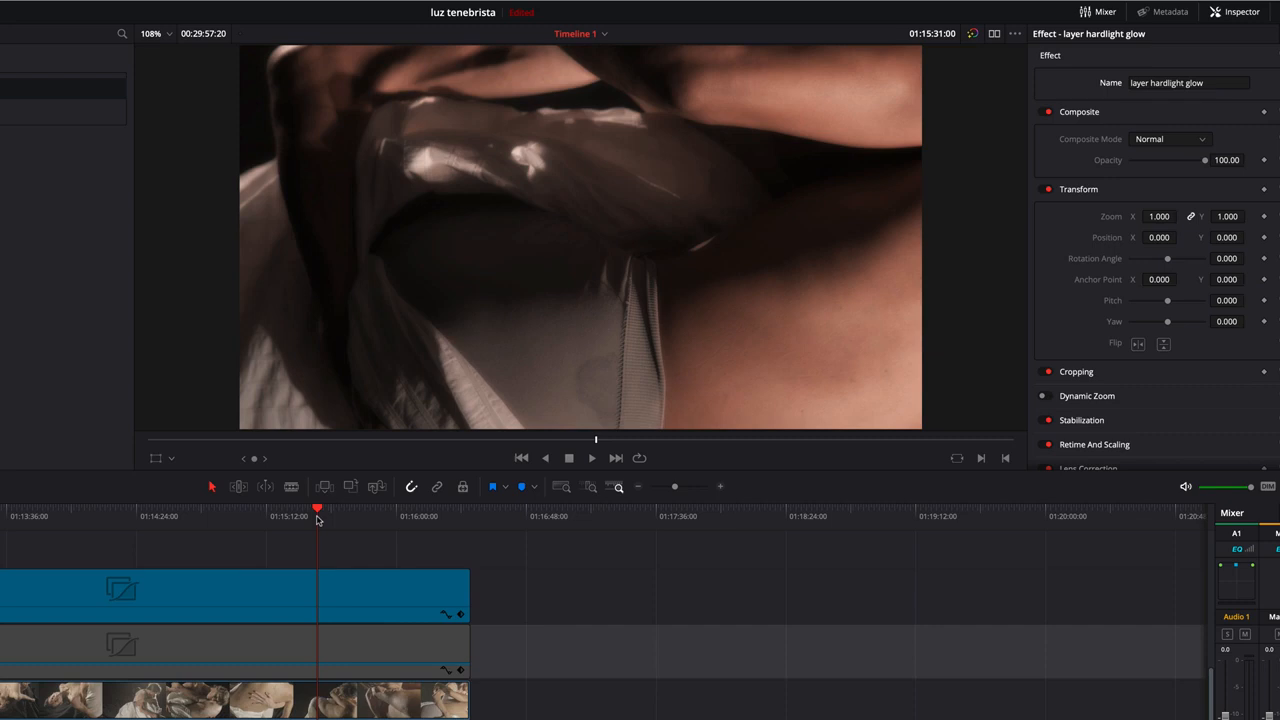
click(218, 517)
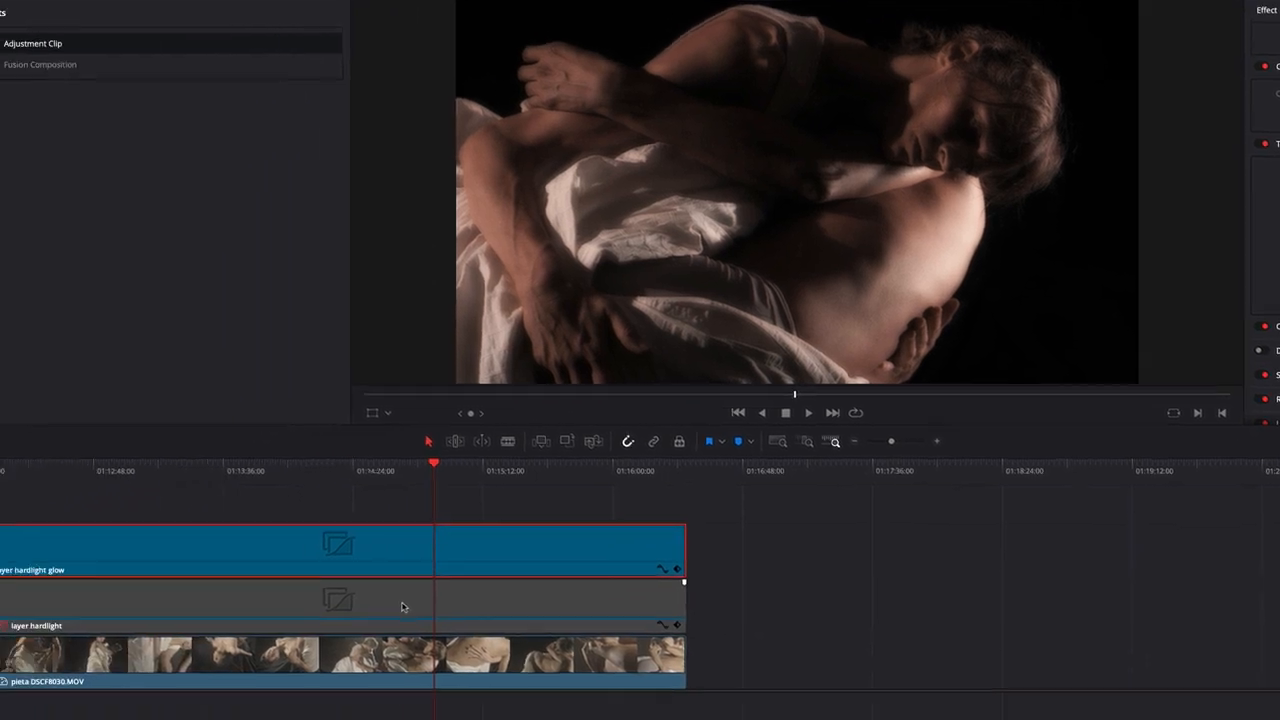
Duplicate the disabled layer hardlight clip from Video 2 onto the track above the glow clip.
click(186, 655)
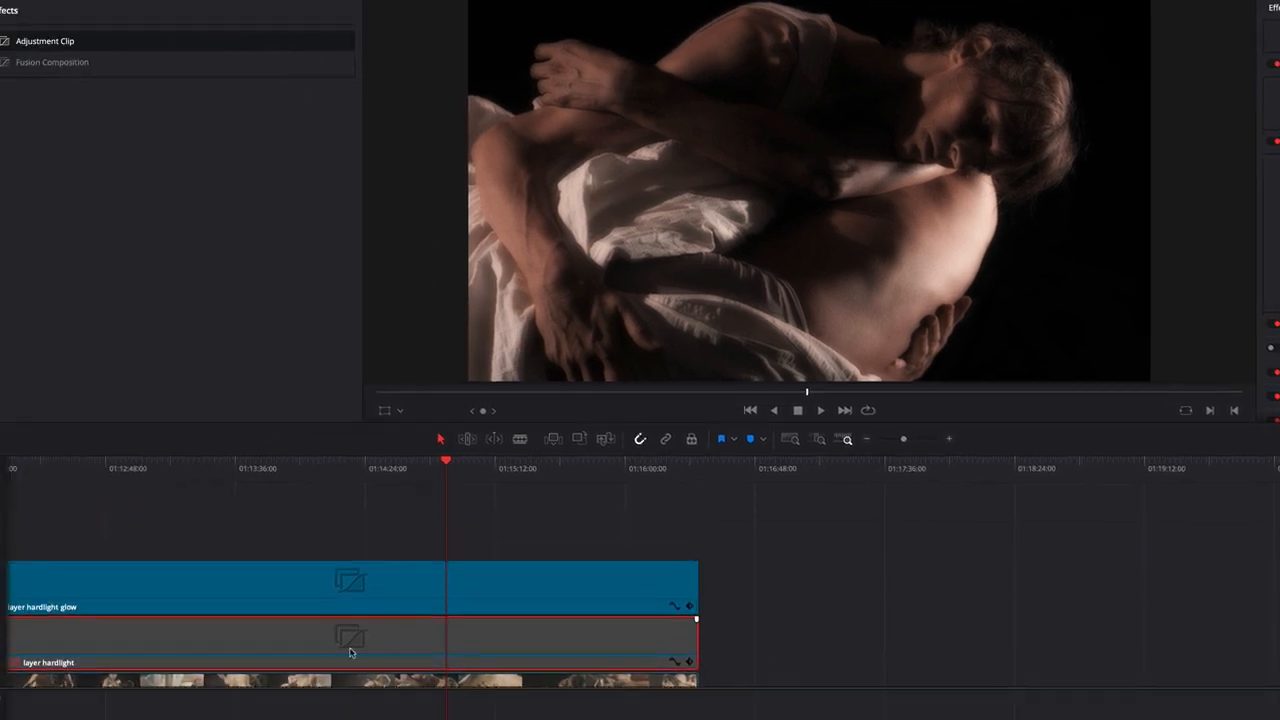
alt+drag(150, 641, 140, 538)
Disable the layer hardlight glow clip and re-enable the layer hardlight clip on Video 2.
click(148, 589)
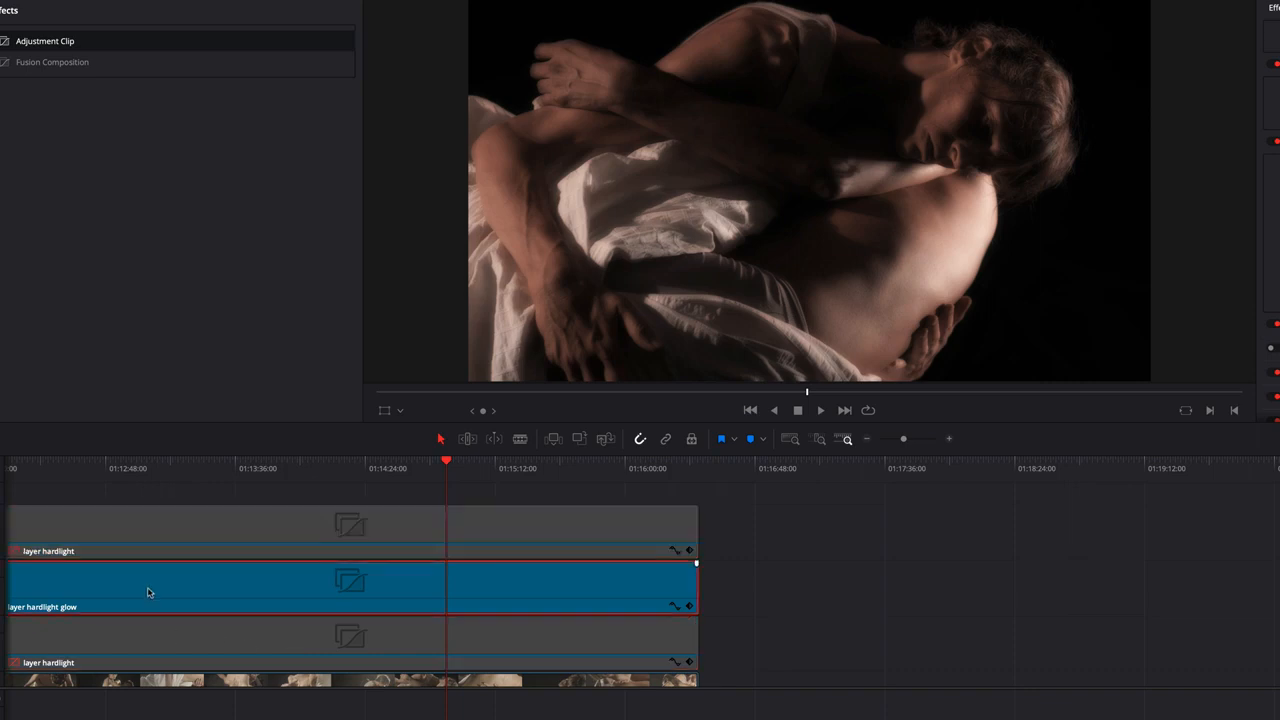
key(d)
click(157, 642)
key(d)
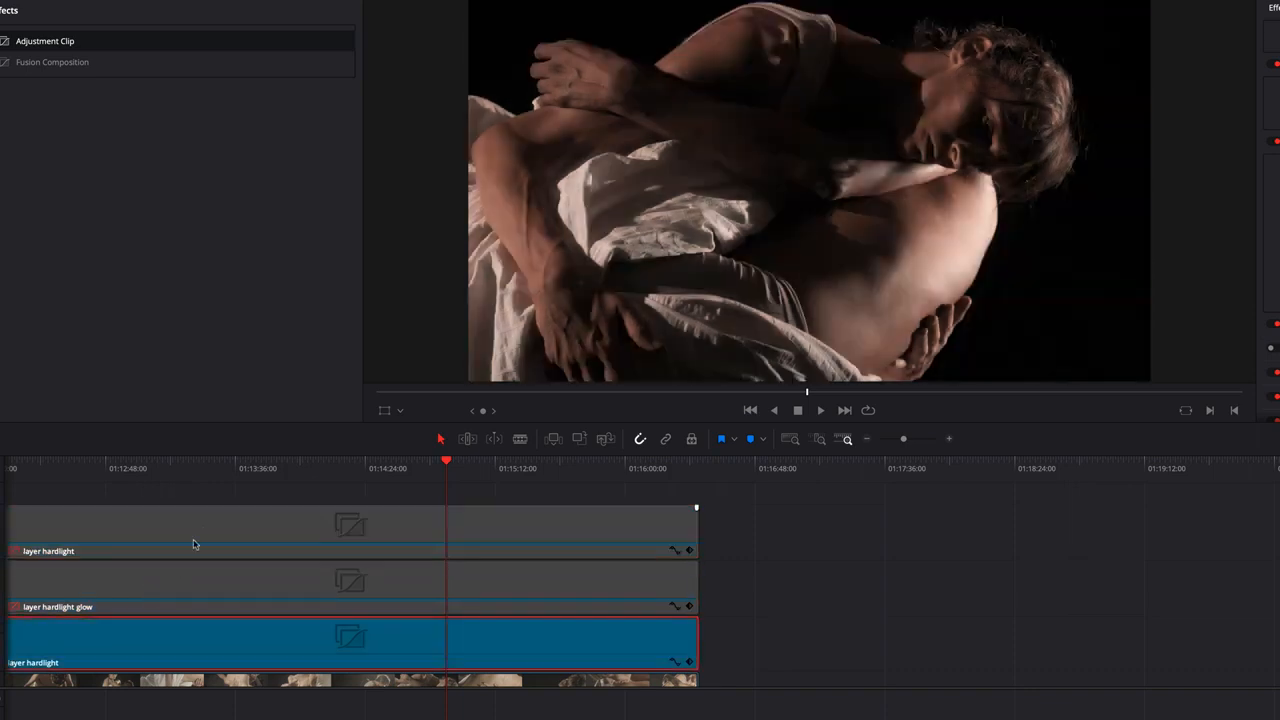
Apply a Gaussian Blur to node 04 of the Video 4 adjustment clip and open the blur's settings.
click(203, 532)
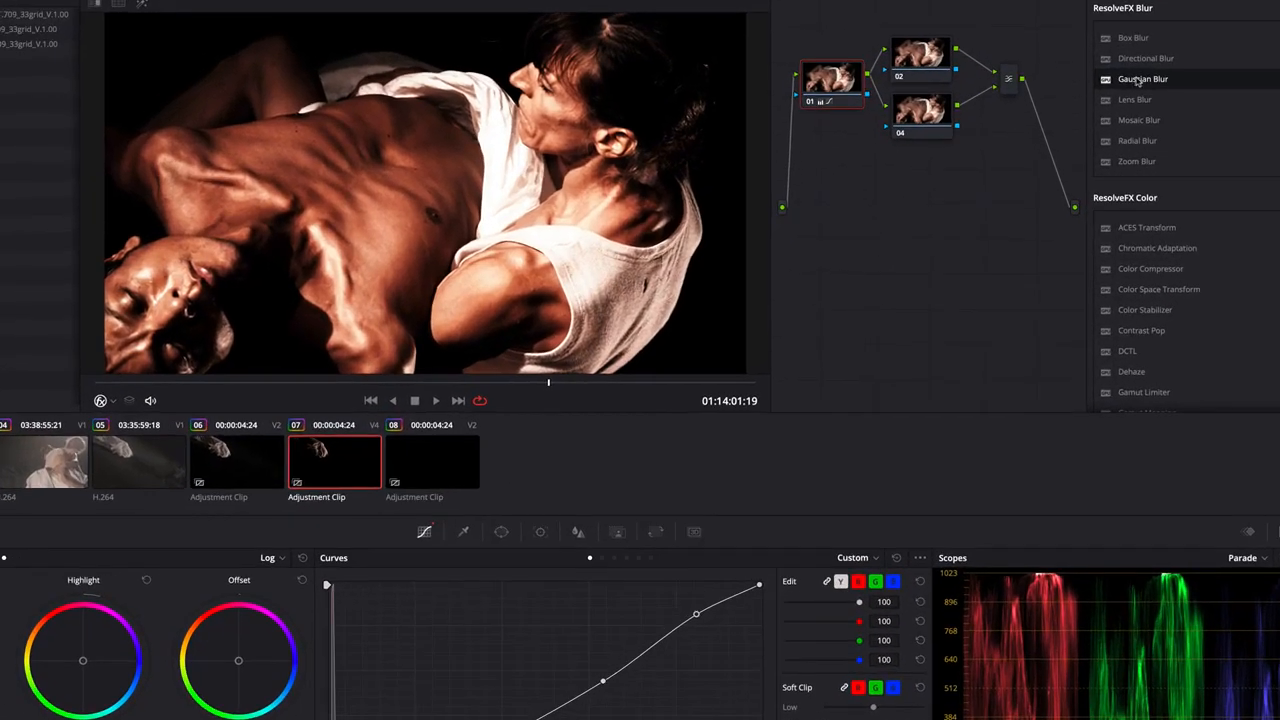
drag(1140, 82, 925, 125)
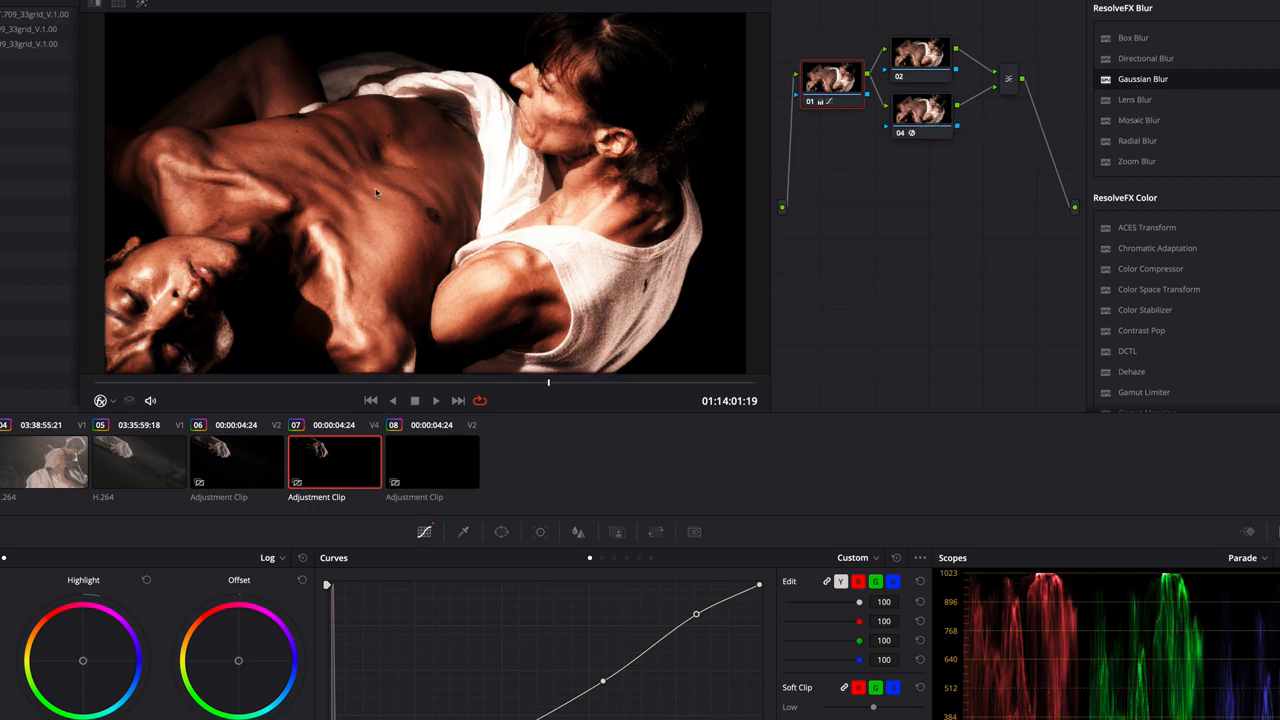
click(928, 122)
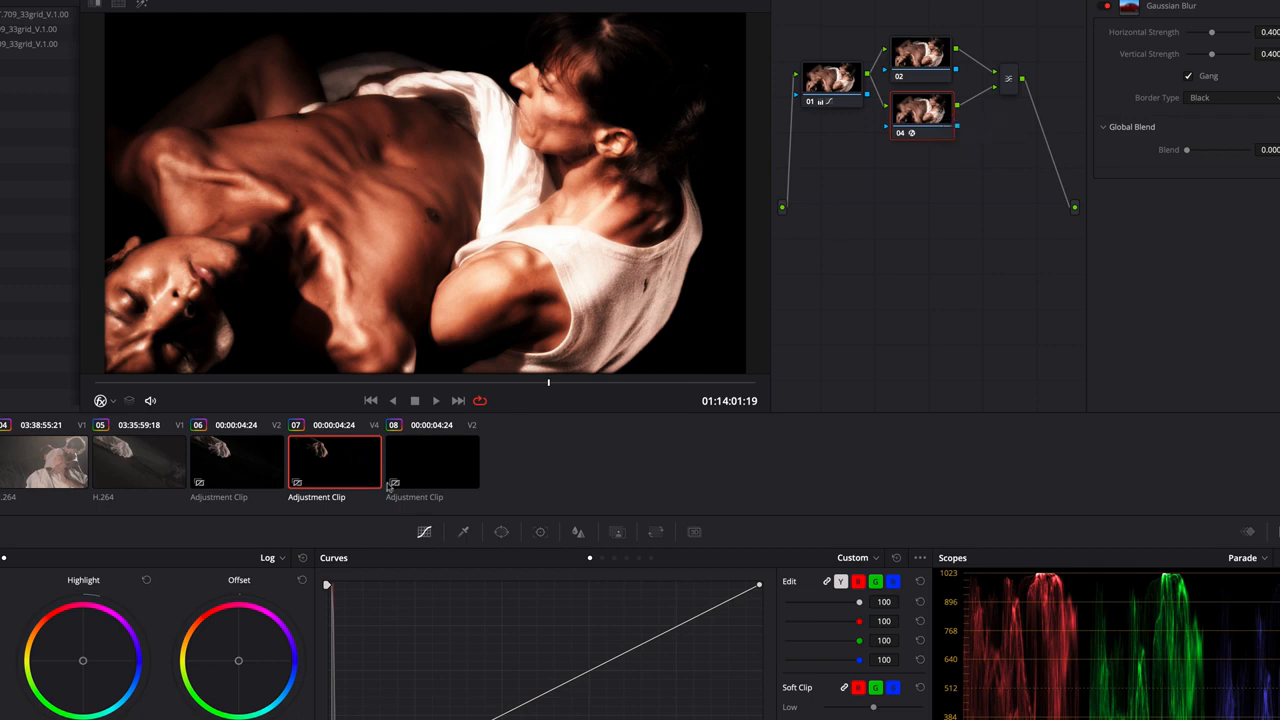
Restrict node 04's blur to the highlights with a luminance qualifier set to Low 62.3 and L. Soft 15.8.
click(464, 531)
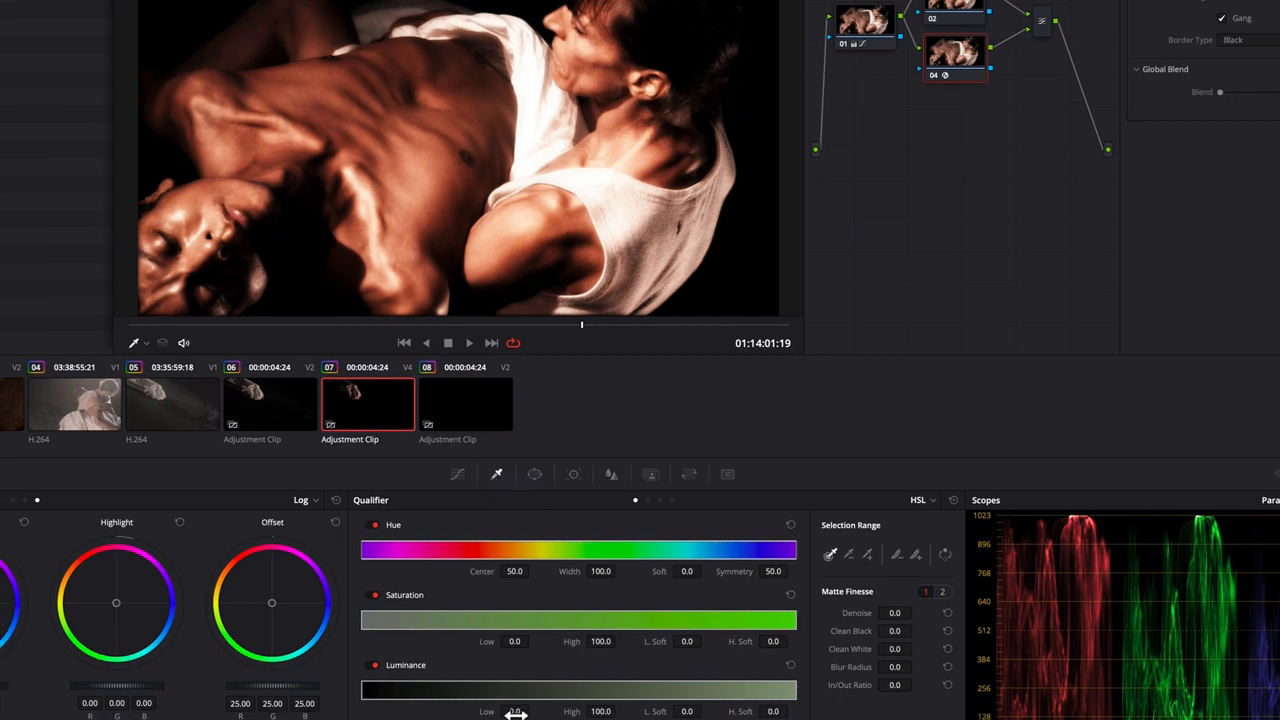
mouse_move(515, 712)
mouse_down()
mouse_move(532, 711)
mouse_move(514, 714)
mouse_up()
drag(659, 709, 705, 711)
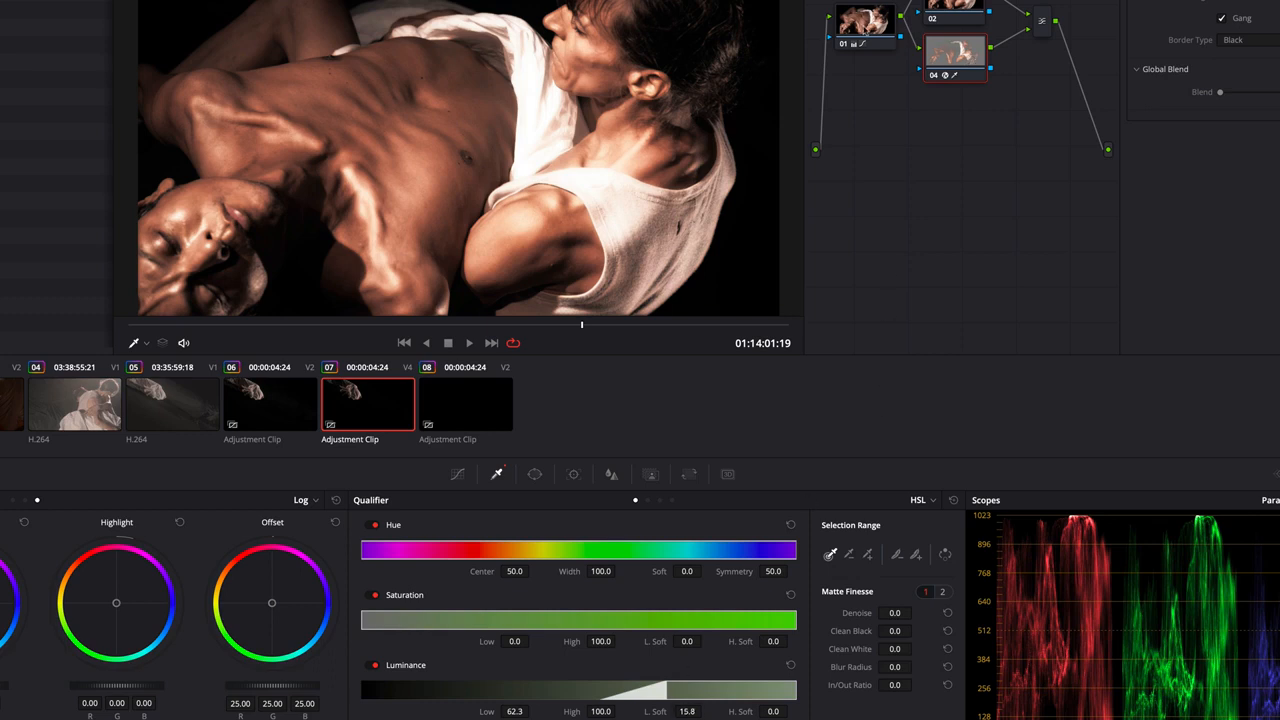
Reset node 01's custom curve, reshape it with three points below the diagonal, and set the node's saturation to 29.30.
click(866, 26)
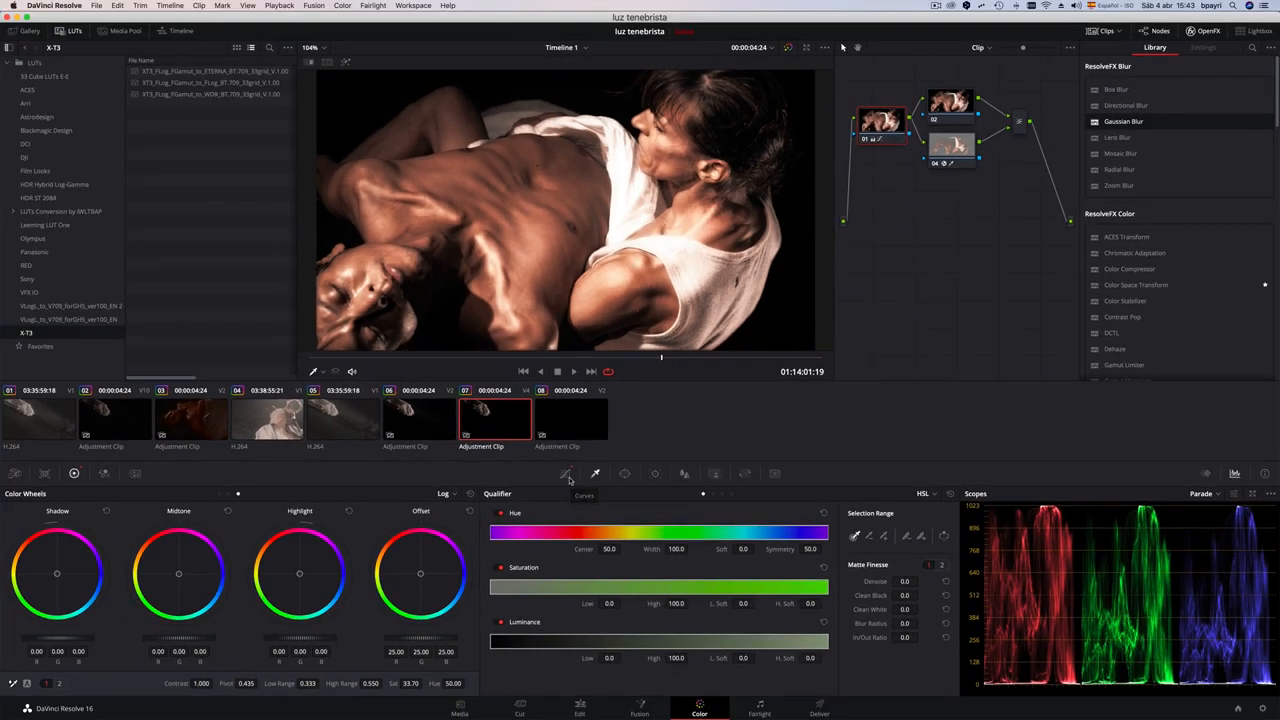
click(461, 478)
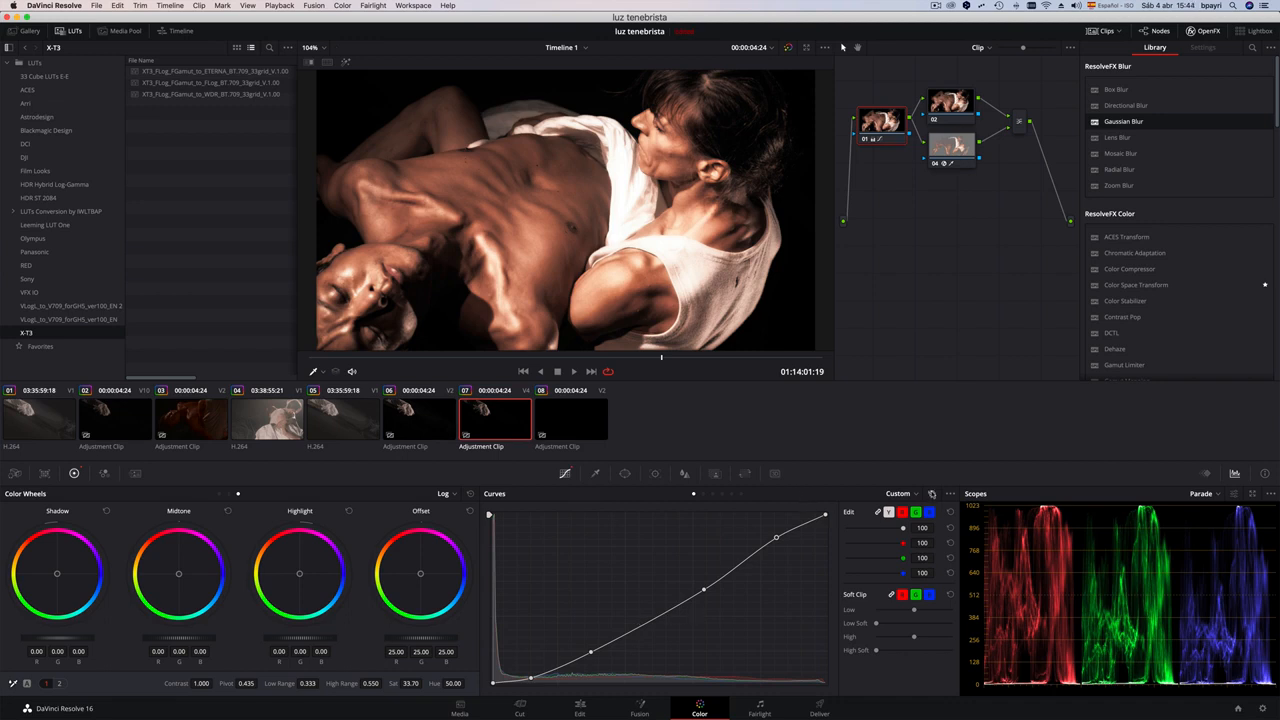
click(932, 494)
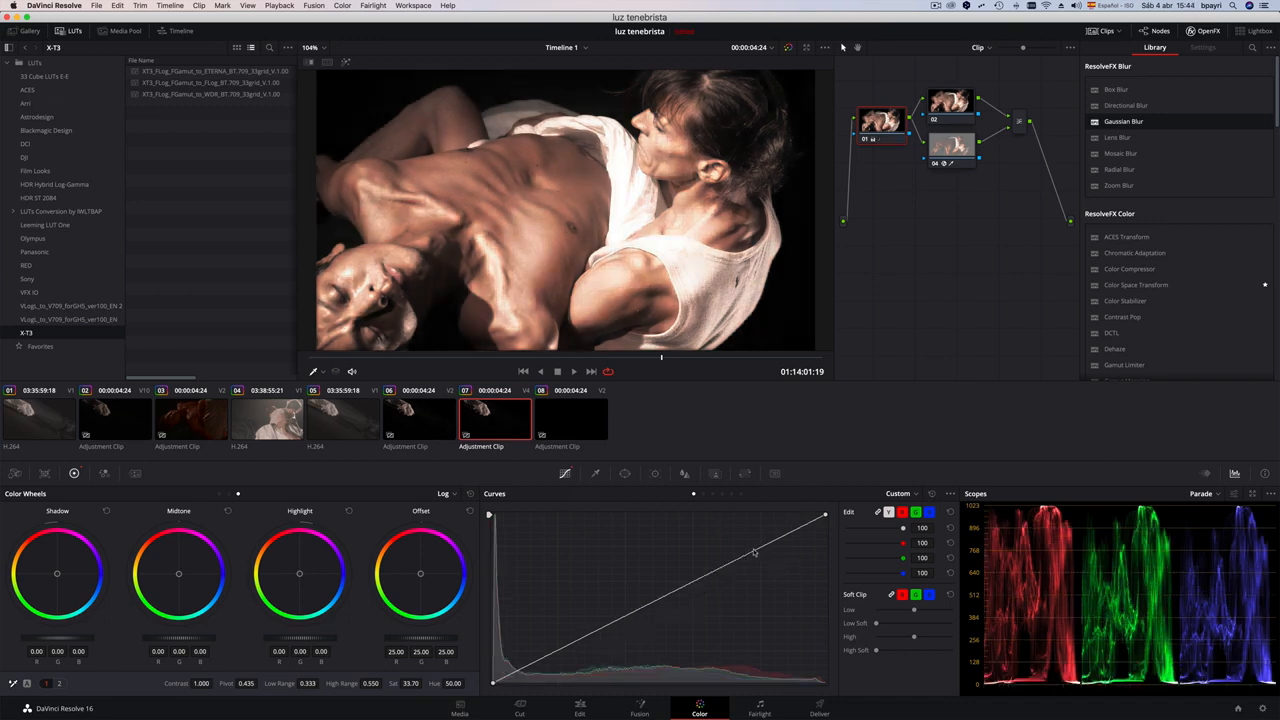
drag(764, 548, 769, 556)
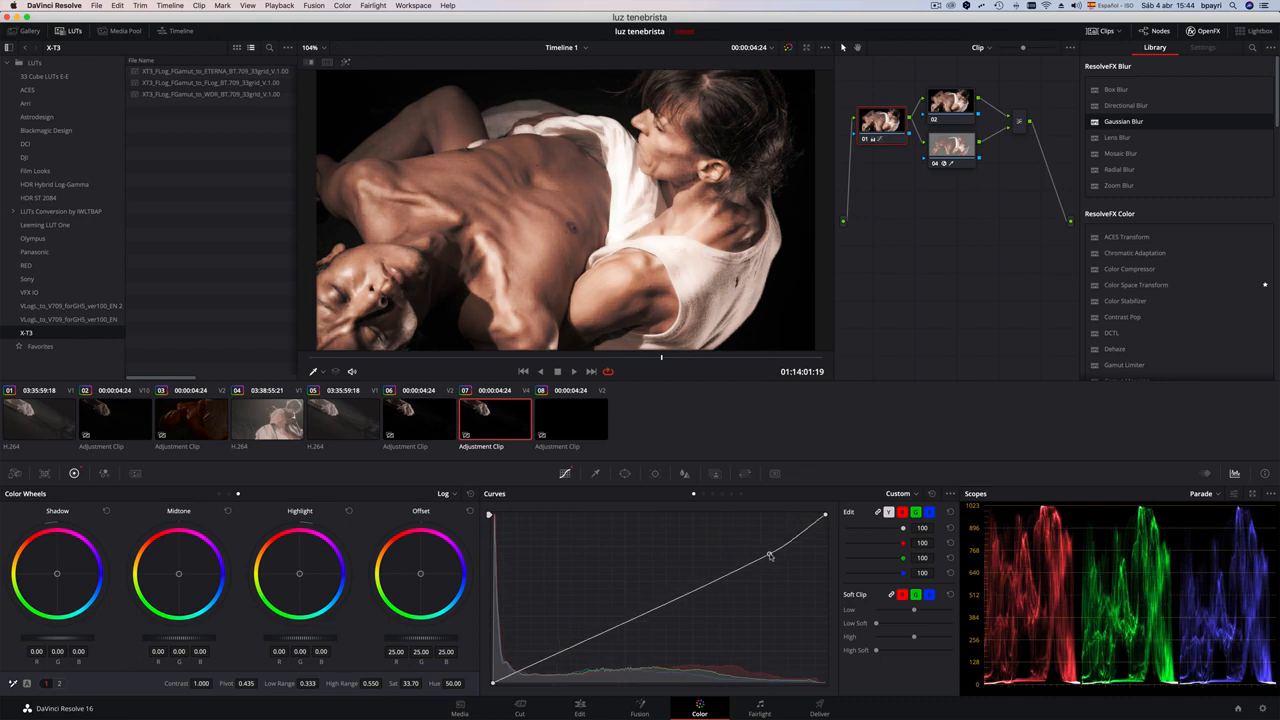
drag(637, 616, 638, 633)
drag(777, 554, 805, 549)
drag(550, 664, 550, 668)
drag(638, 634, 645, 636)
drag(804, 546, 804, 538)
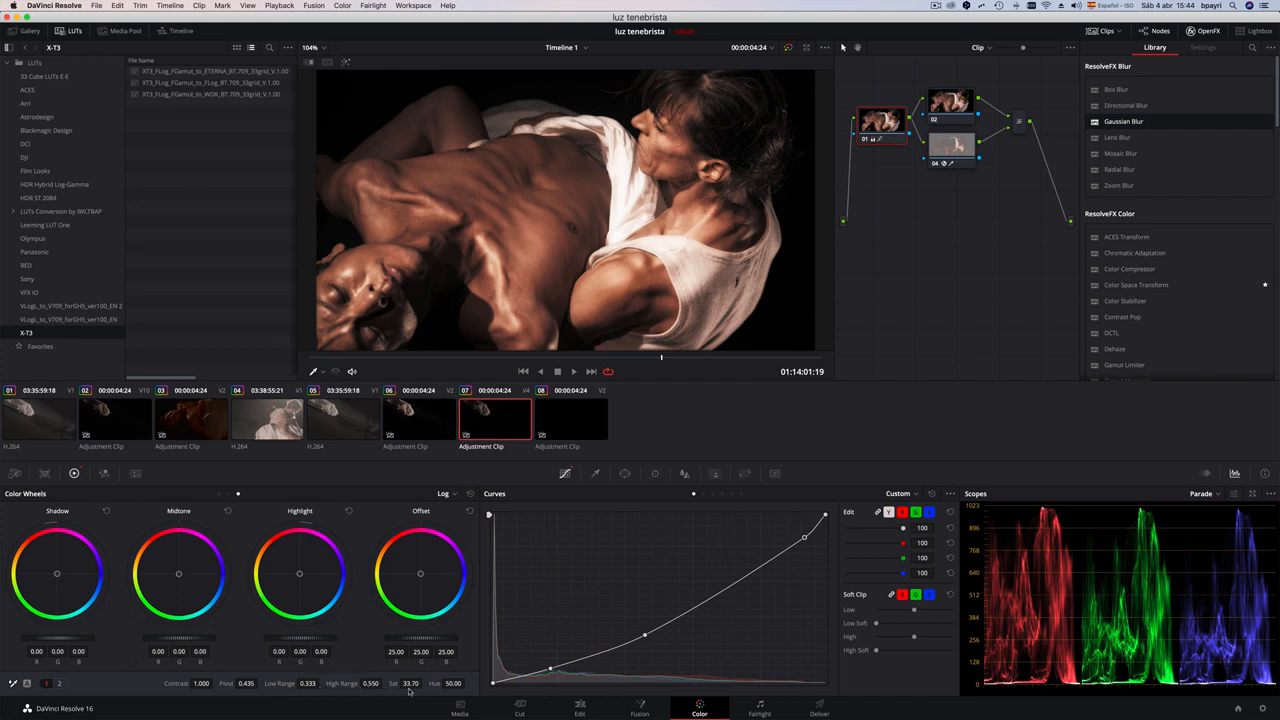
drag(420, 687, 420, 687)
drag(420, 687, 420, 687)
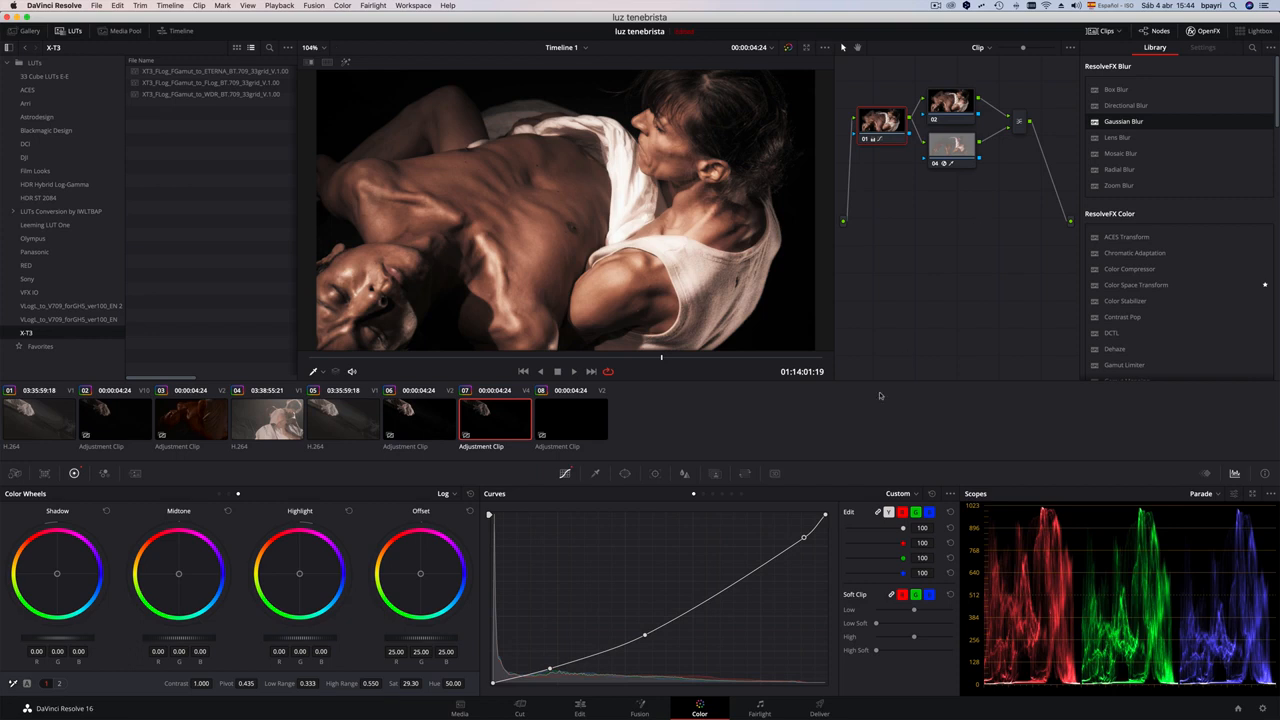
Rename the Video 4 adjustment clip "layer hardlight glow highlight" on the Edit page.
click(579, 708)
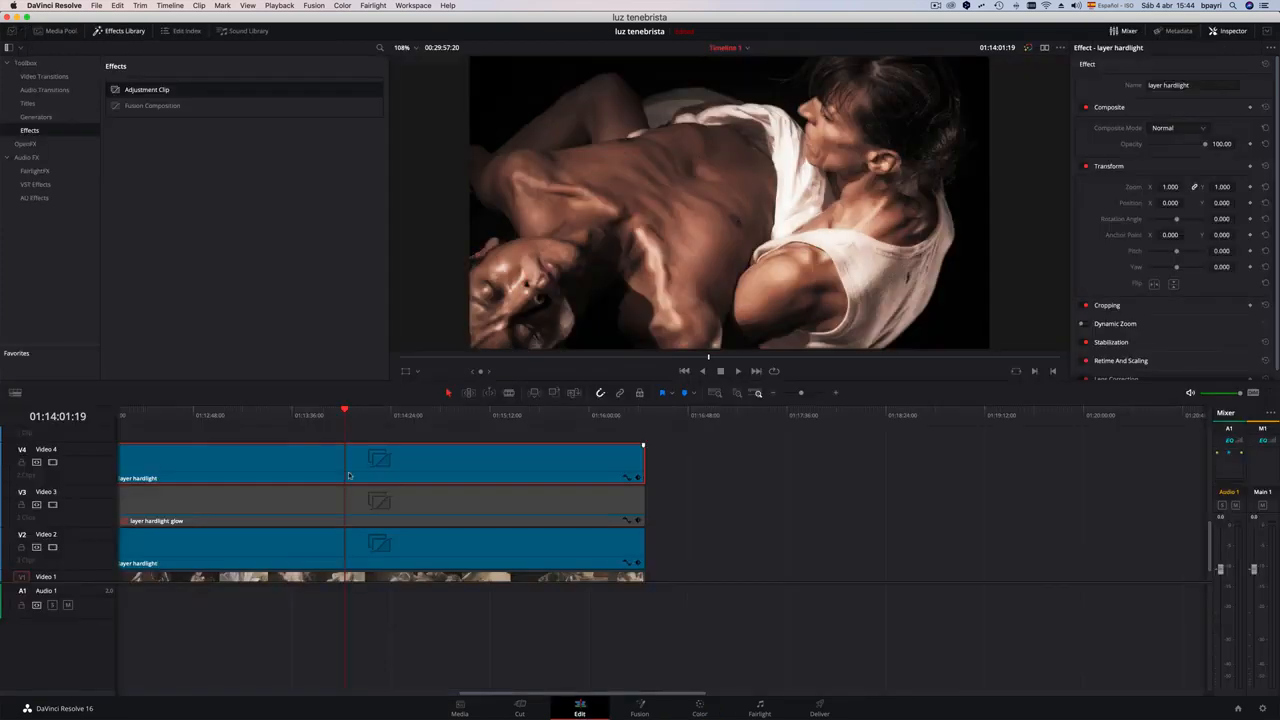
click(1206, 86)
text(glow highlight)
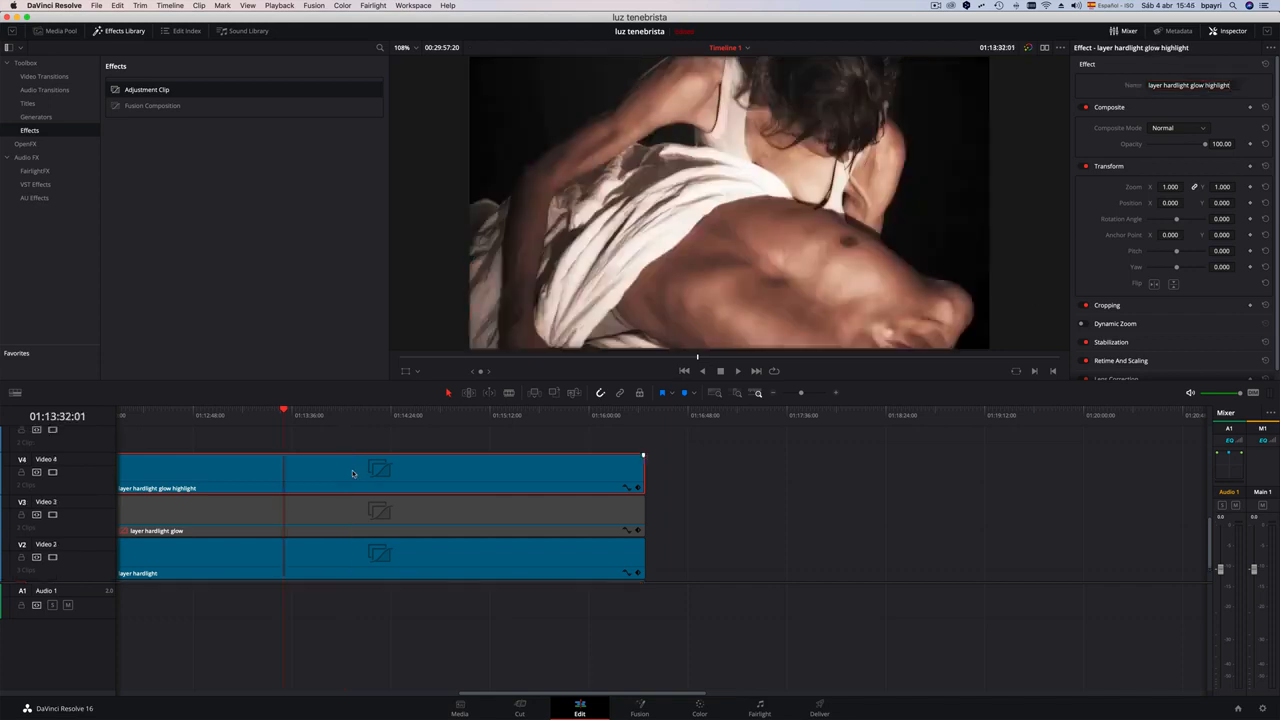
Disable the Video 4 highlight clip and the Video 2 layer hardlight clip, and re-enable the Video 3 glow clip.
key(d)
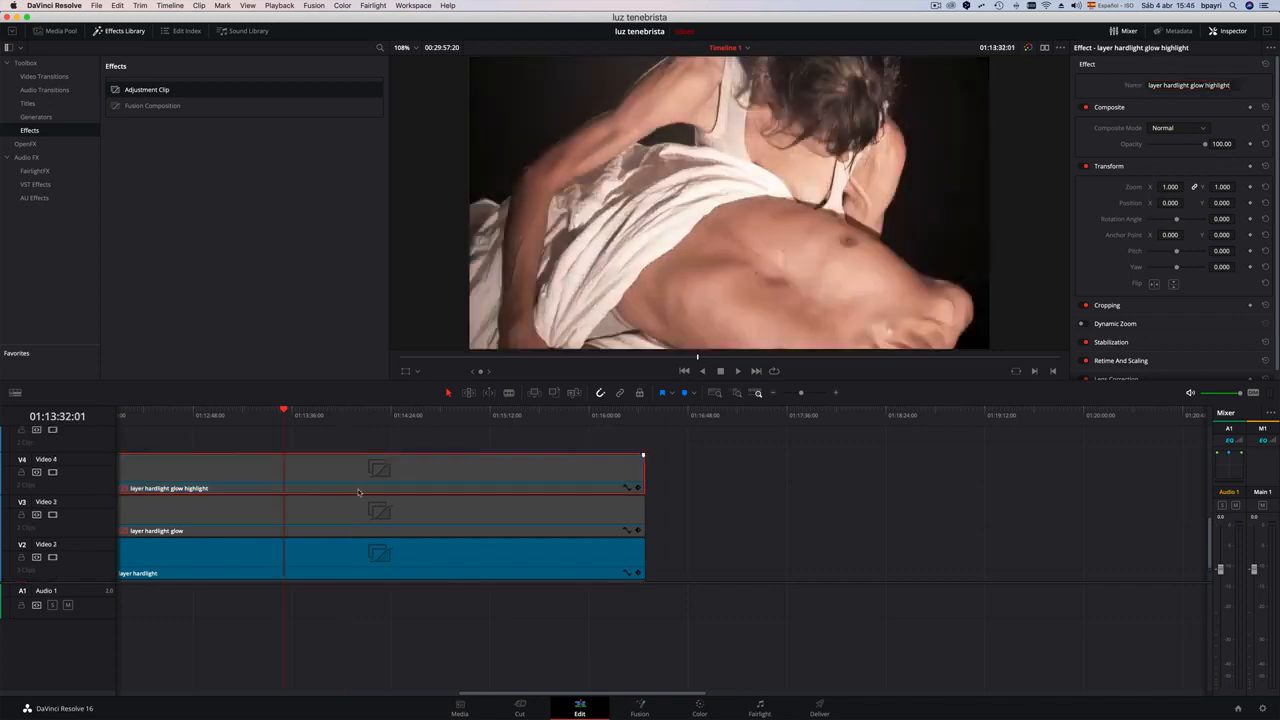
click(349, 564)
key(d)
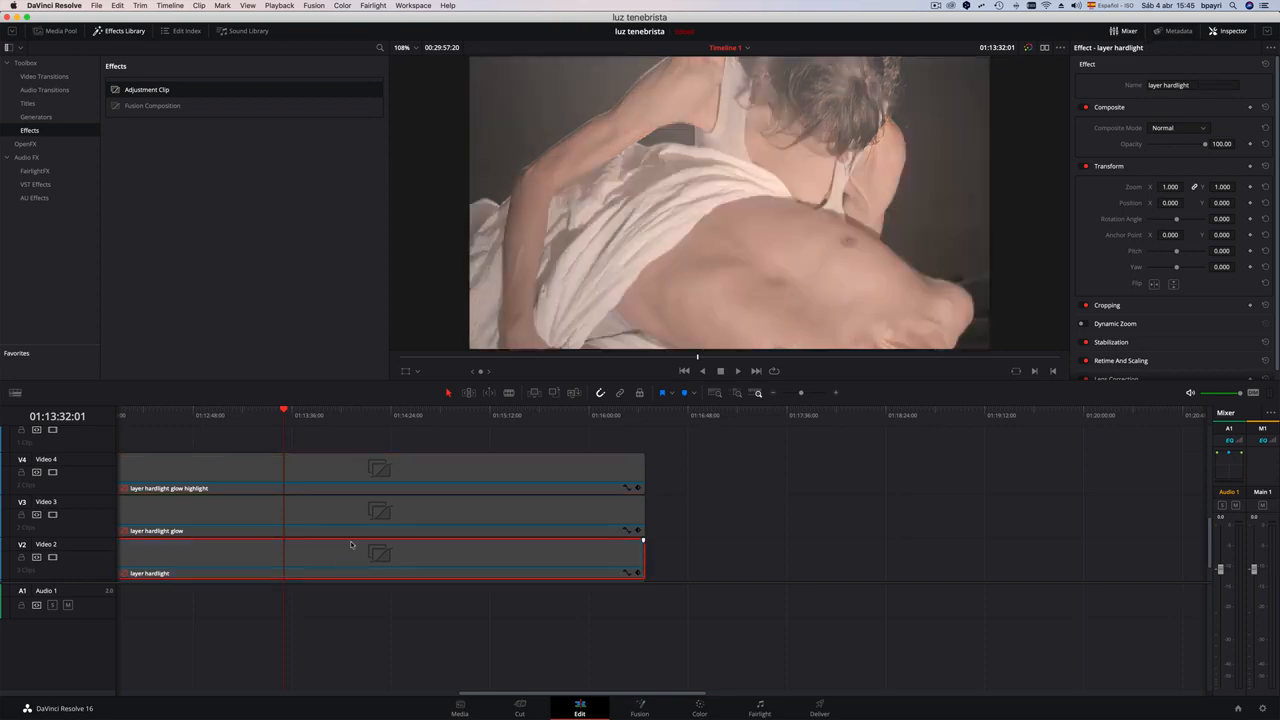
click(349, 519)
key(d)
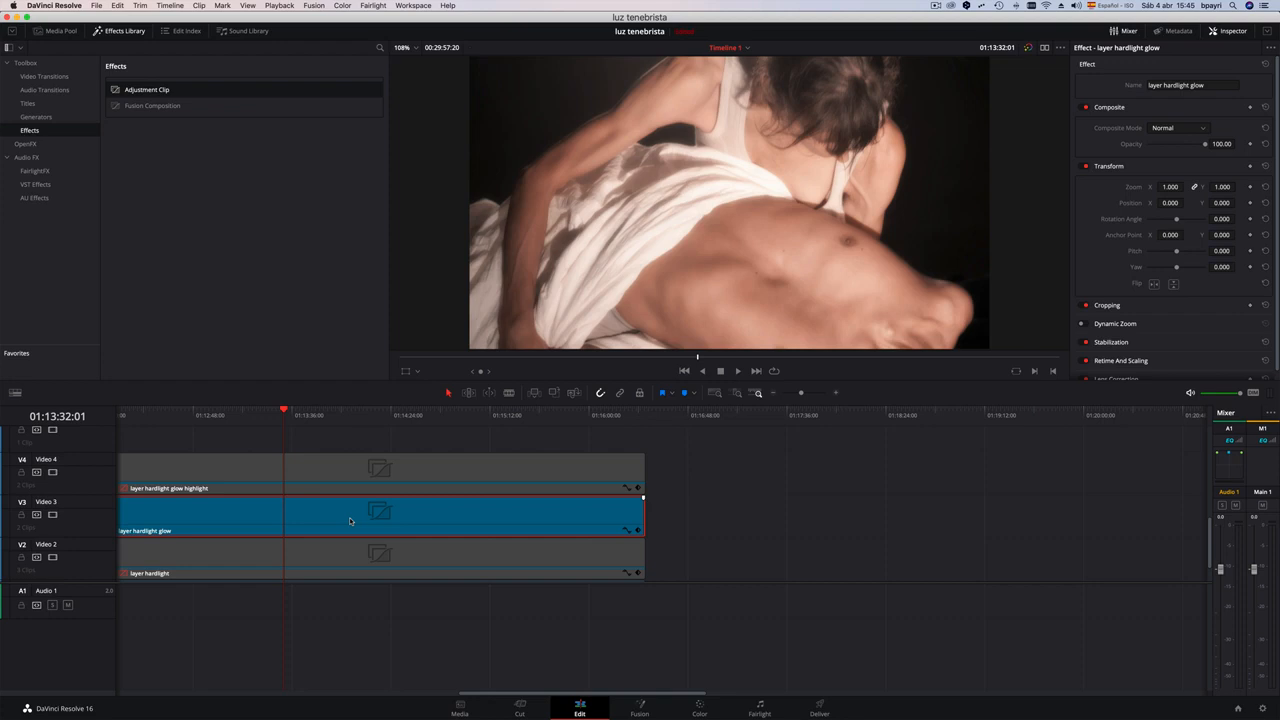
Duplicate the layer hardlight glow clip from Video 3 onto Video 5, disable the original, and select the copy.
drag(321, 527, 322, 439)
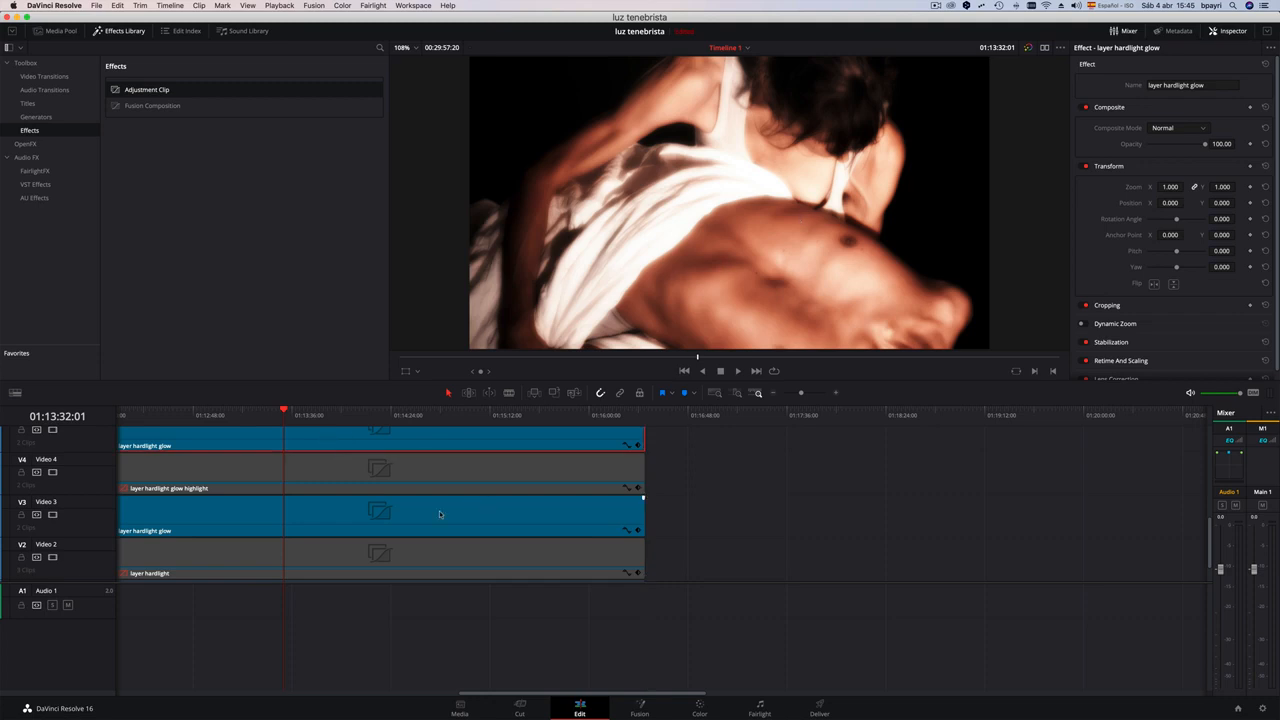
click(372, 518)
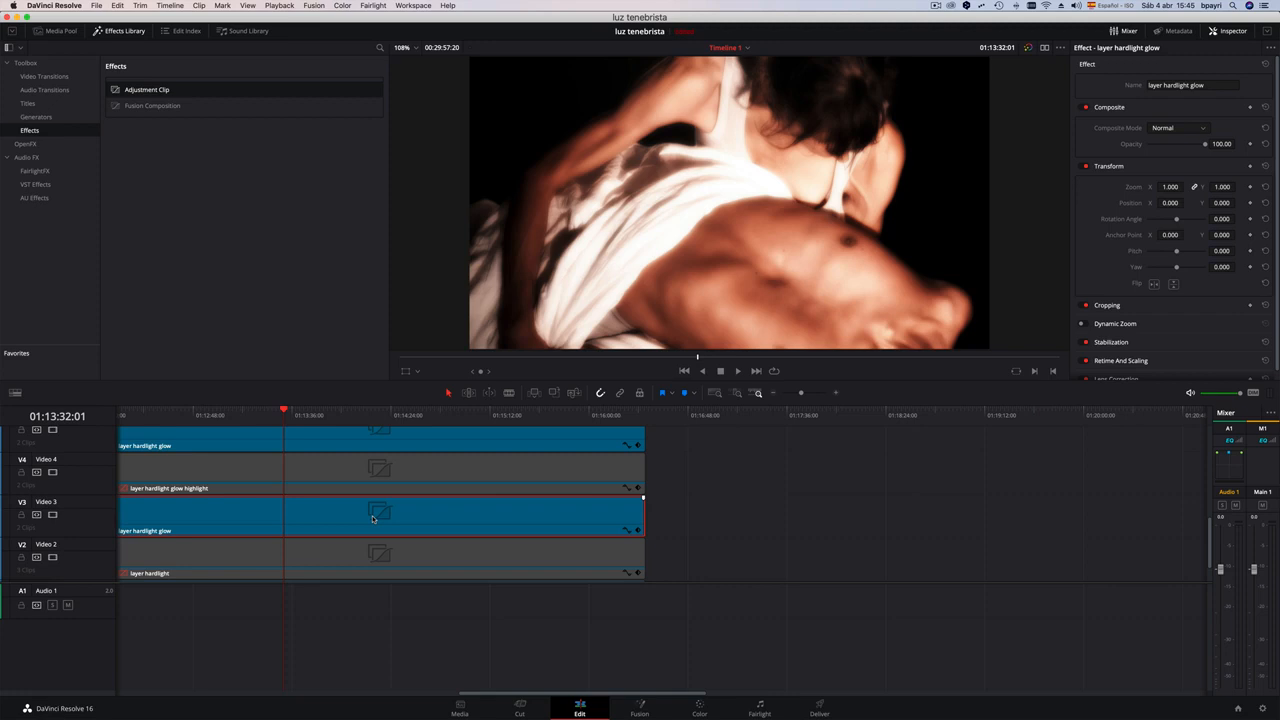
key(d)
scroll(372, 515, up, 2)
click(374, 465)
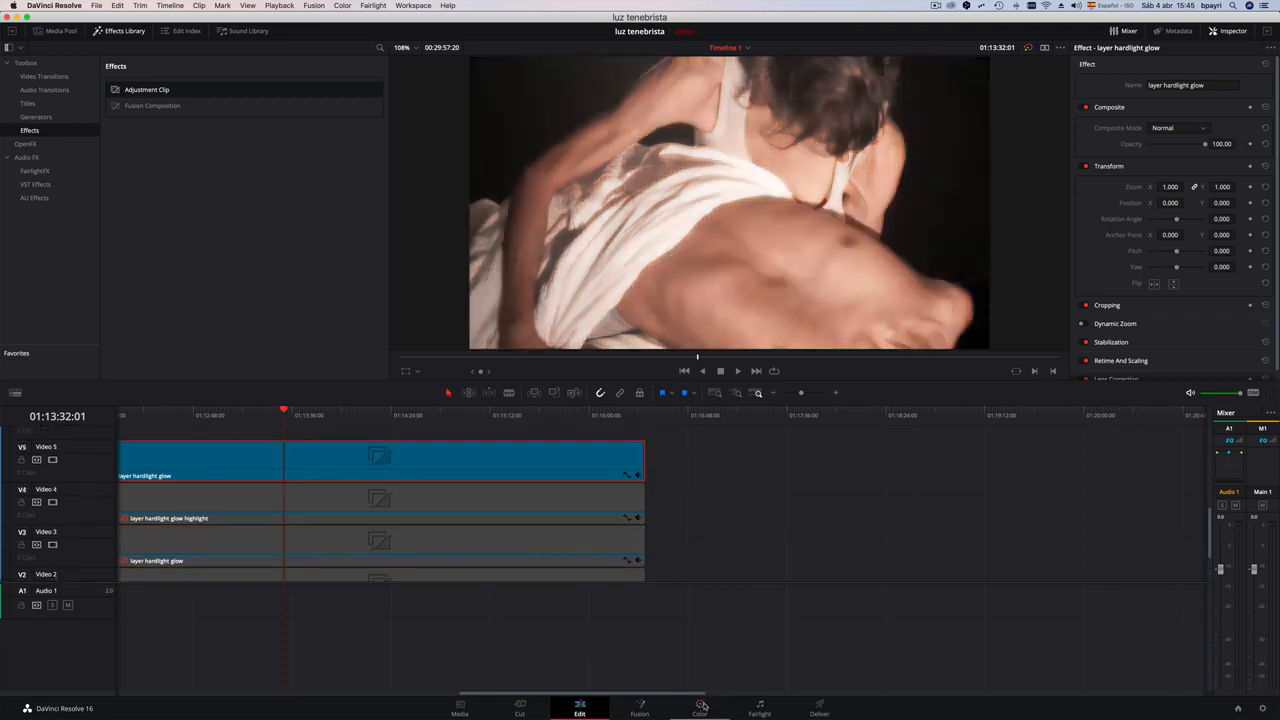
Set the layer mixer of the Video 5 adjustment clip to the Linear Burn composite mode.
click(700, 708)
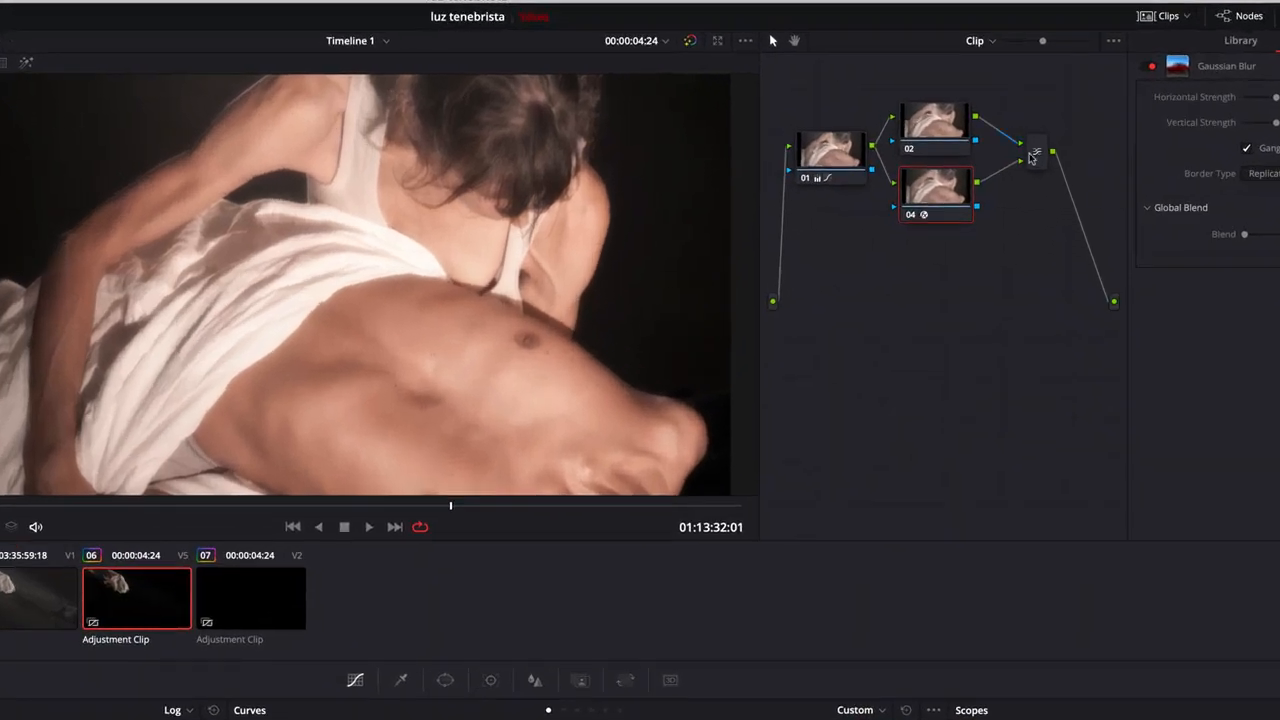
click(1015, 130)
right_click(1037, 158)
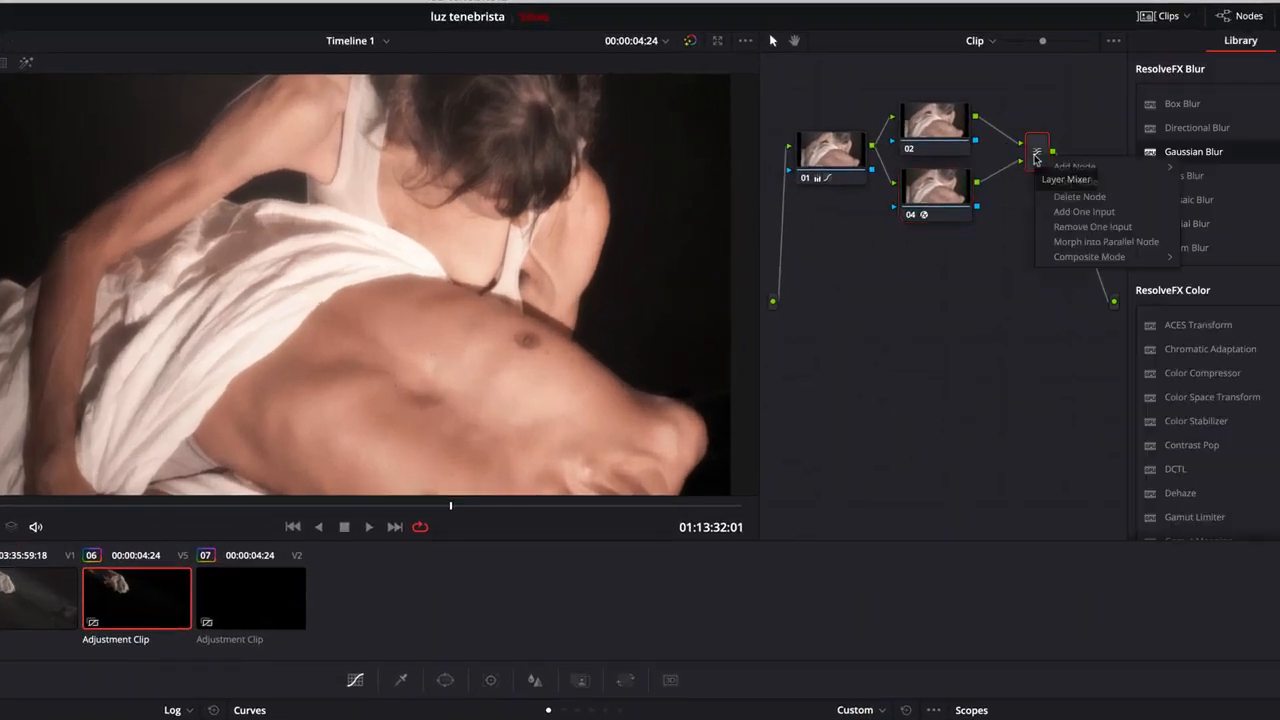
mouse_move(1090, 257)
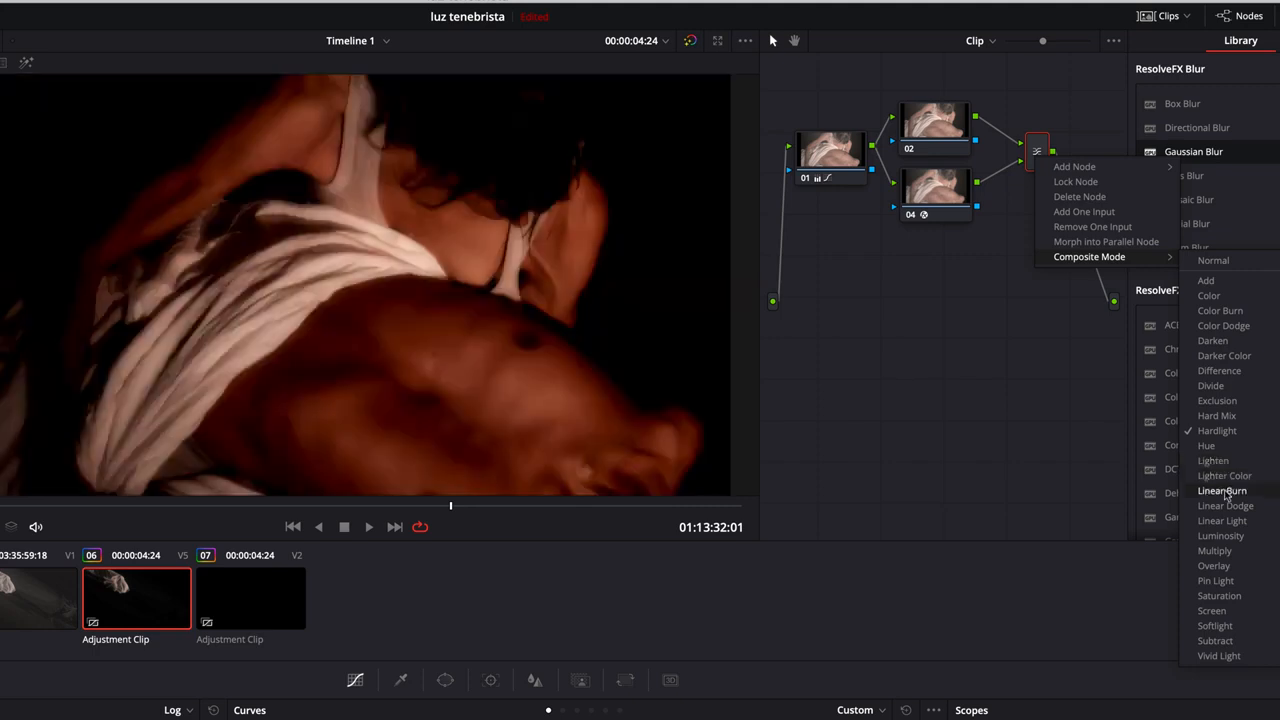
click(1223, 491)
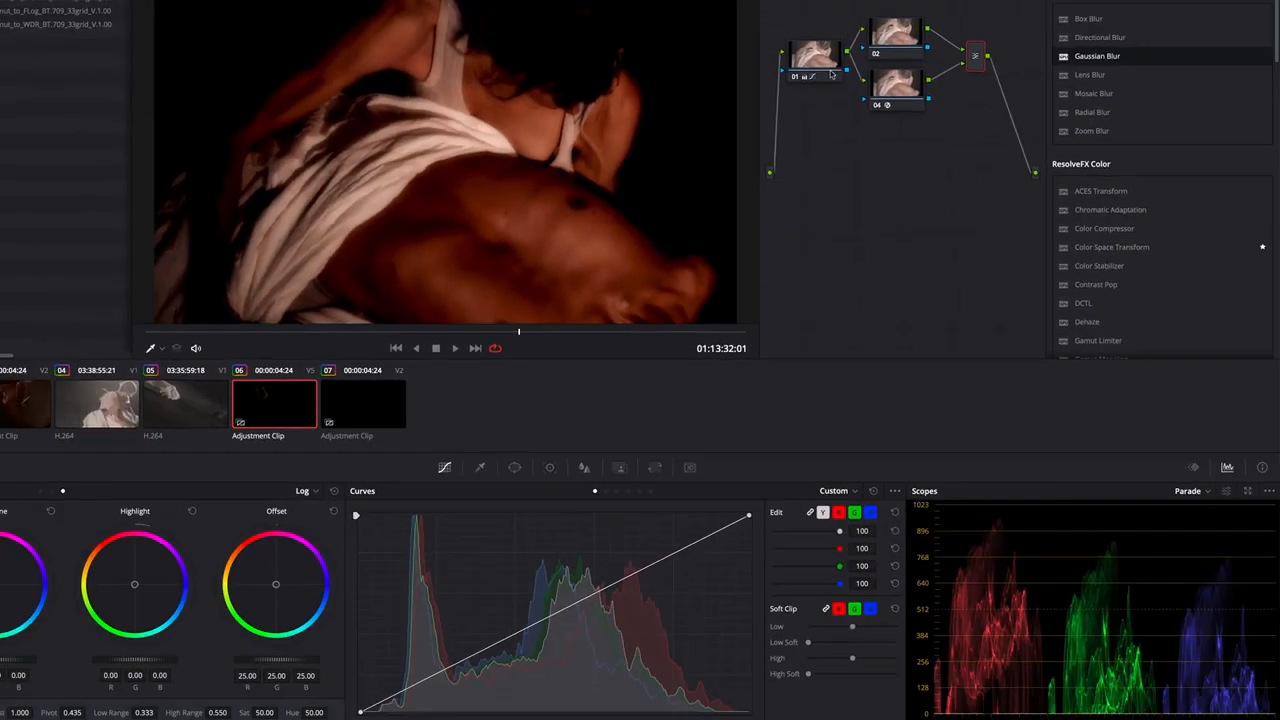
Raise the shadow, midtone and highlight points of node 01's custom curve and set its saturation to 29.20.
click(831, 131)
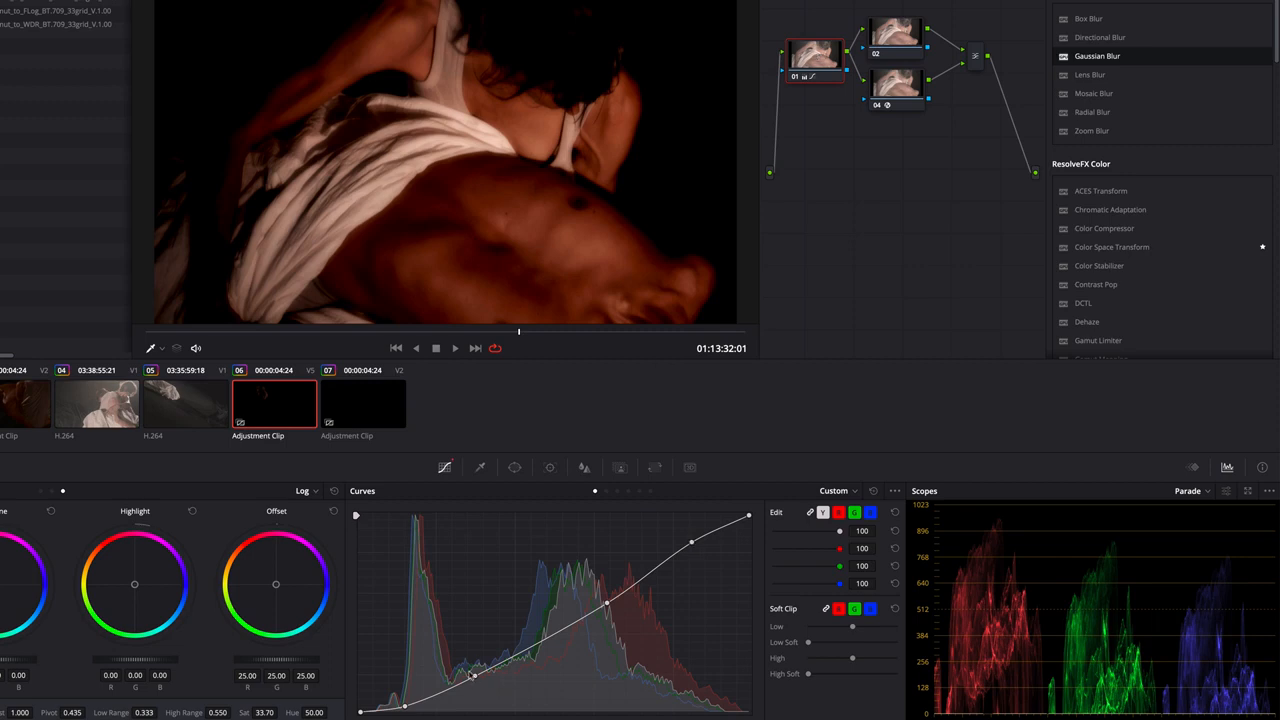
drag(473, 676, 471, 665)
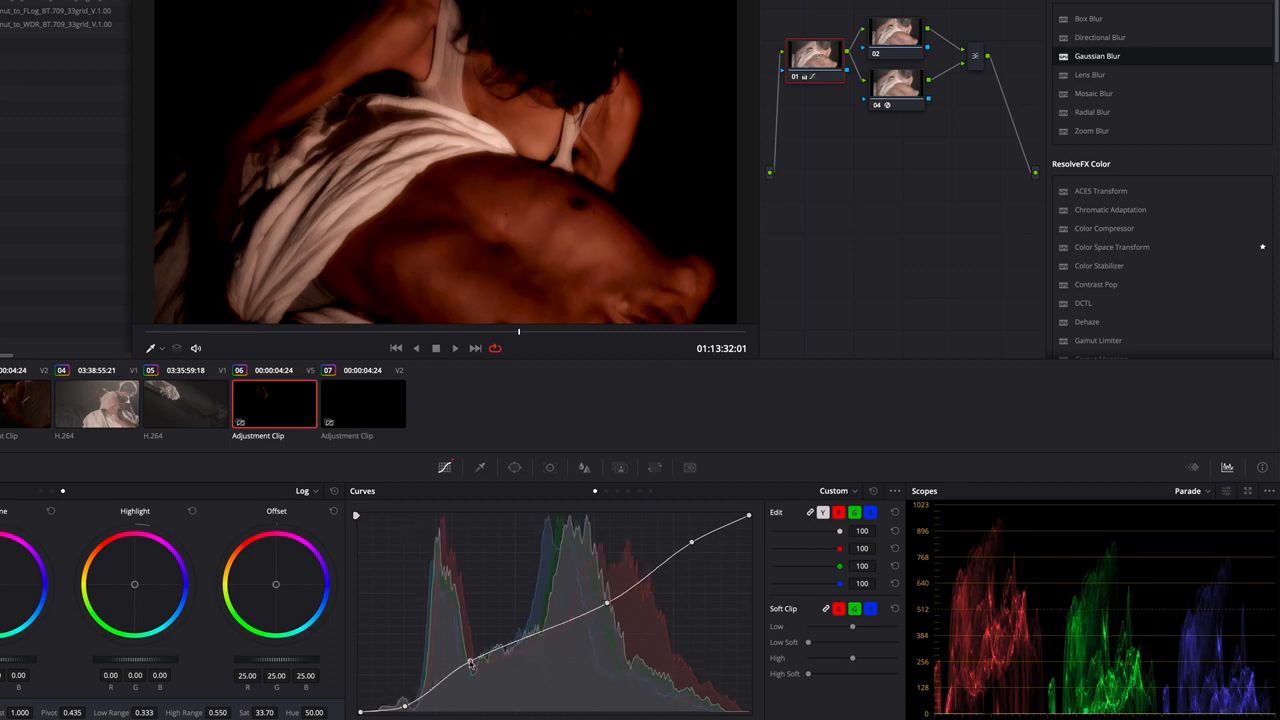
drag(608, 605, 603, 585)
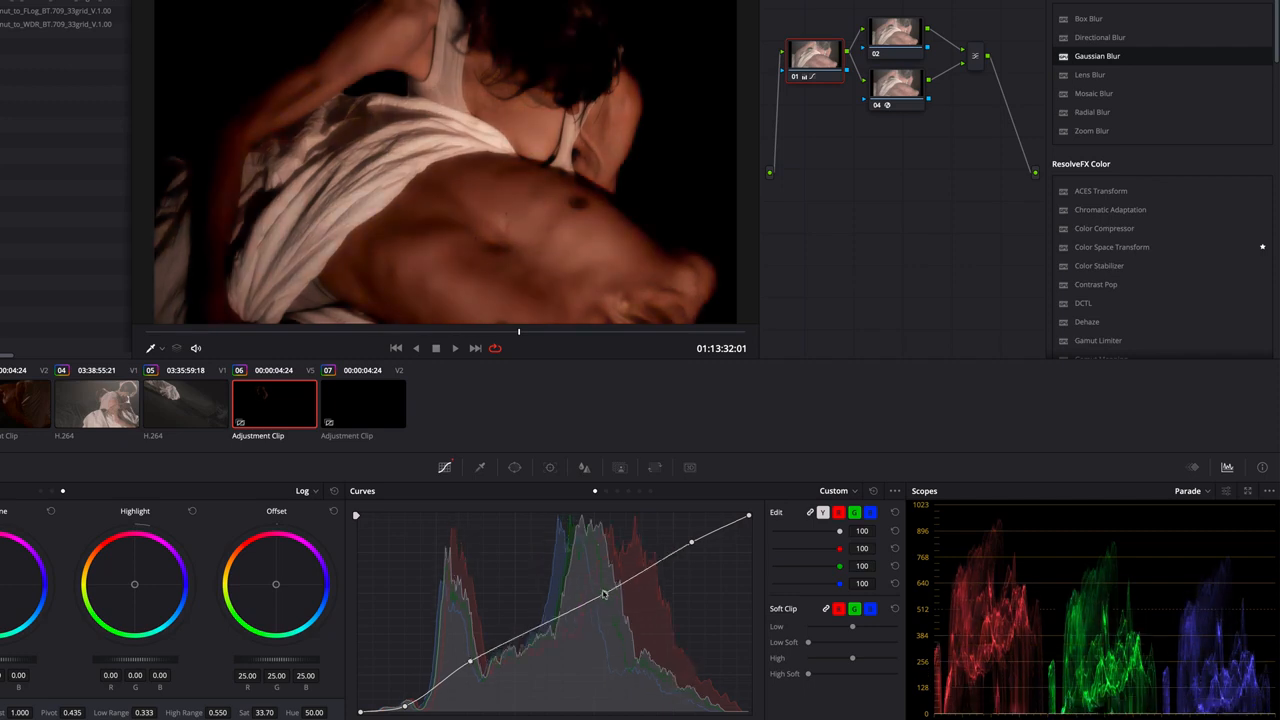
drag(692, 542, 690, 540)
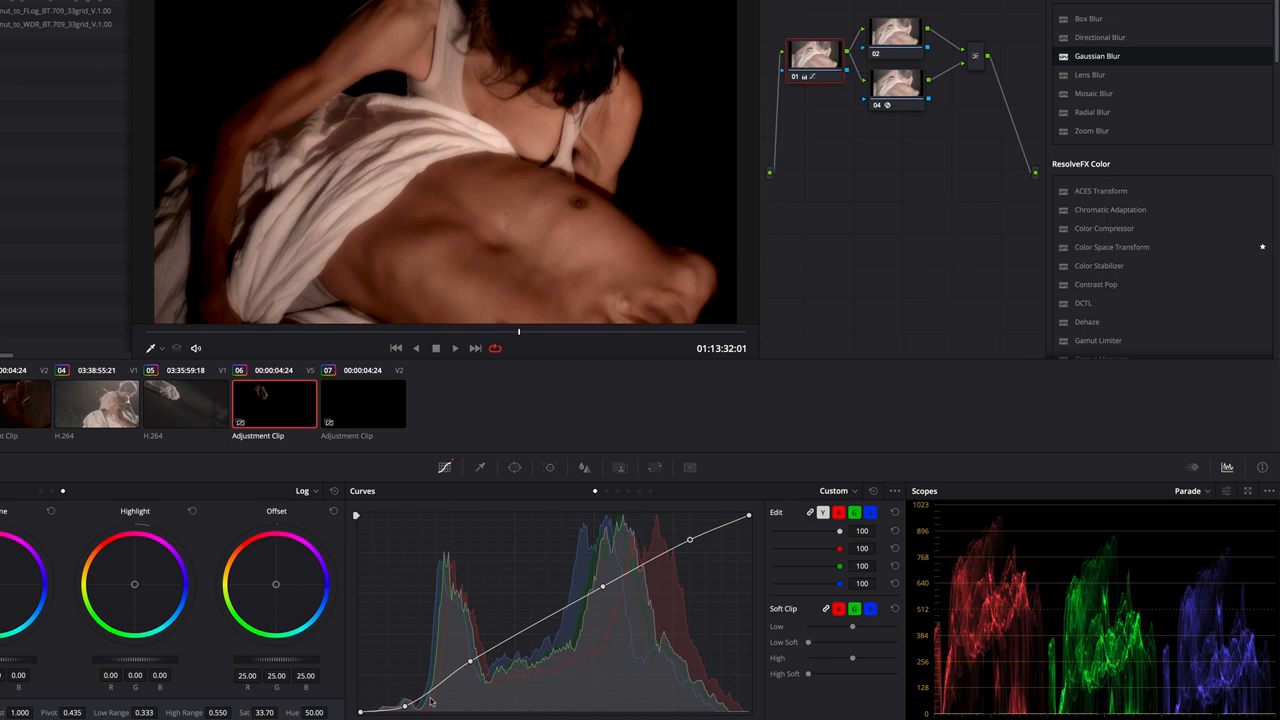
drag(405, 706, 405, 703)
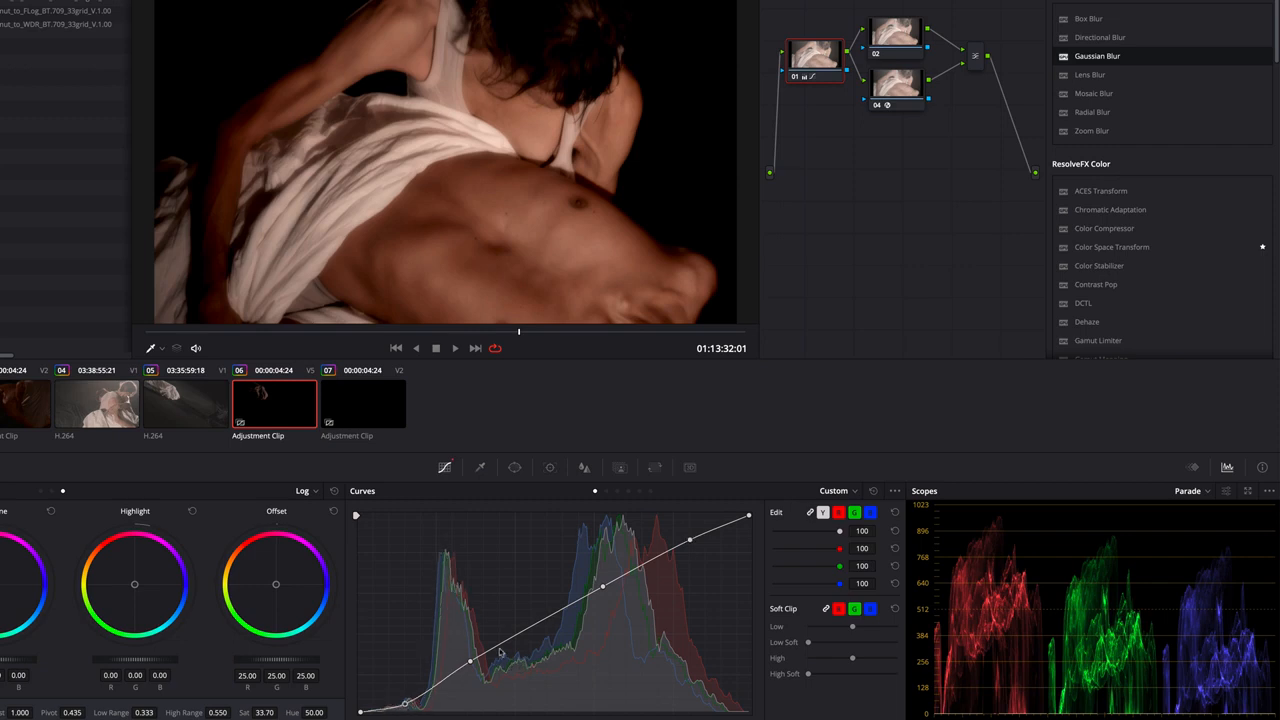
drag(270, 716, 262, 716)
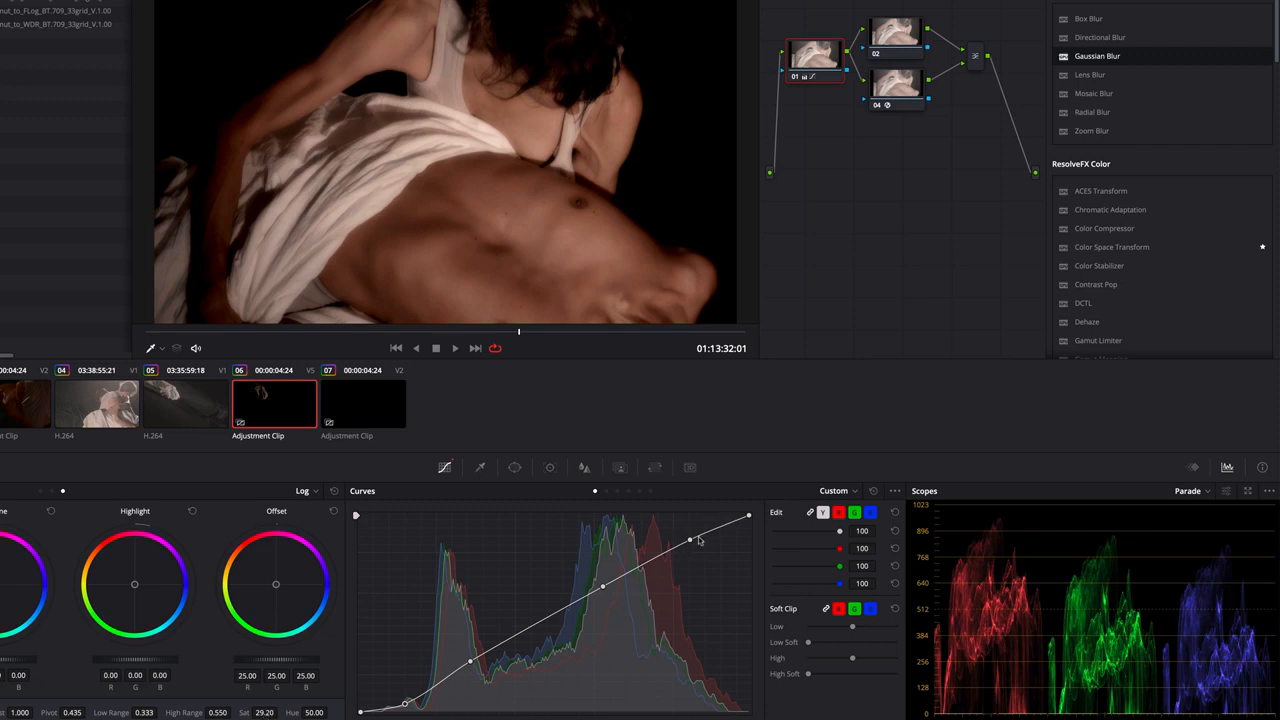
drag(688, 541, 686, 534)
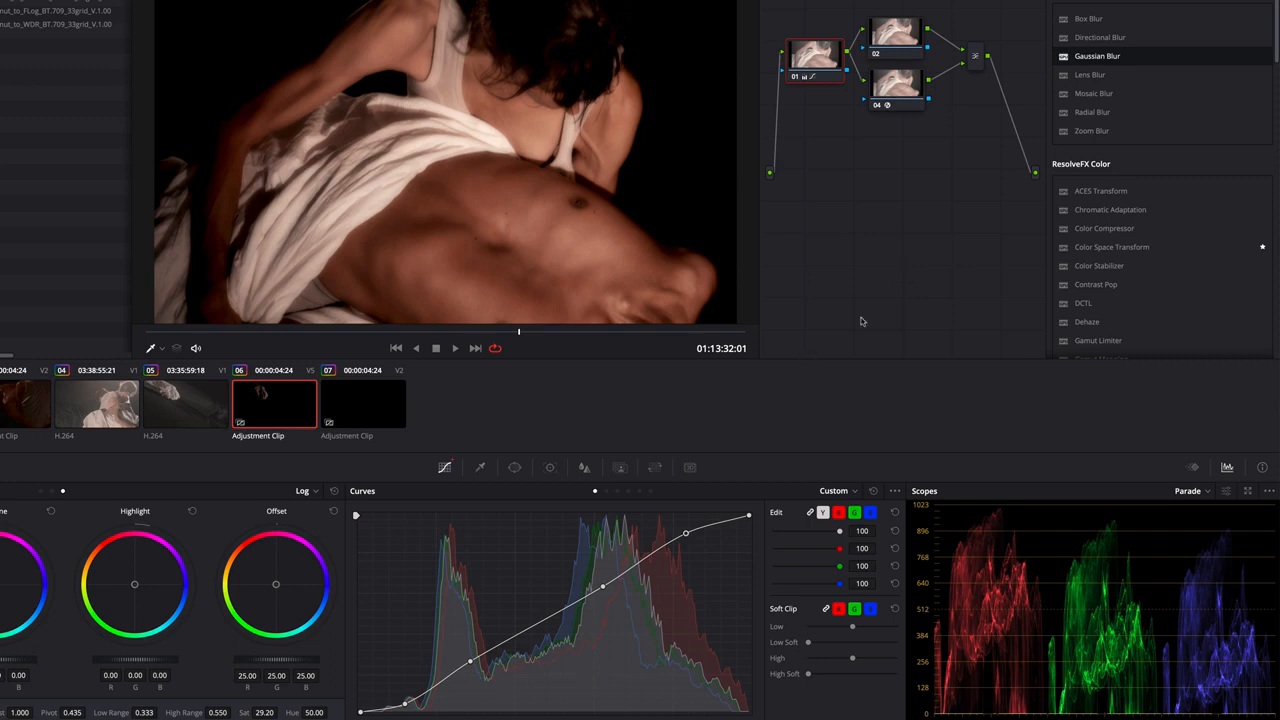
right_click(975, 59)
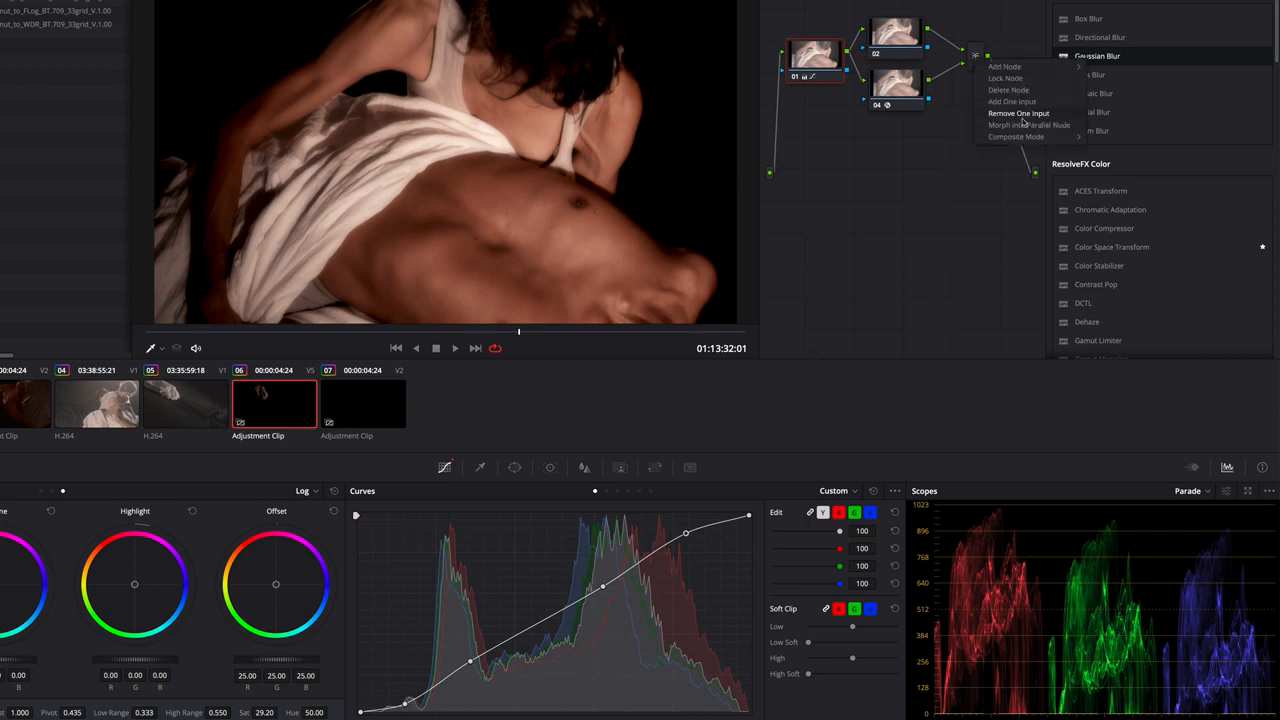
mouse_move(1020, 136)
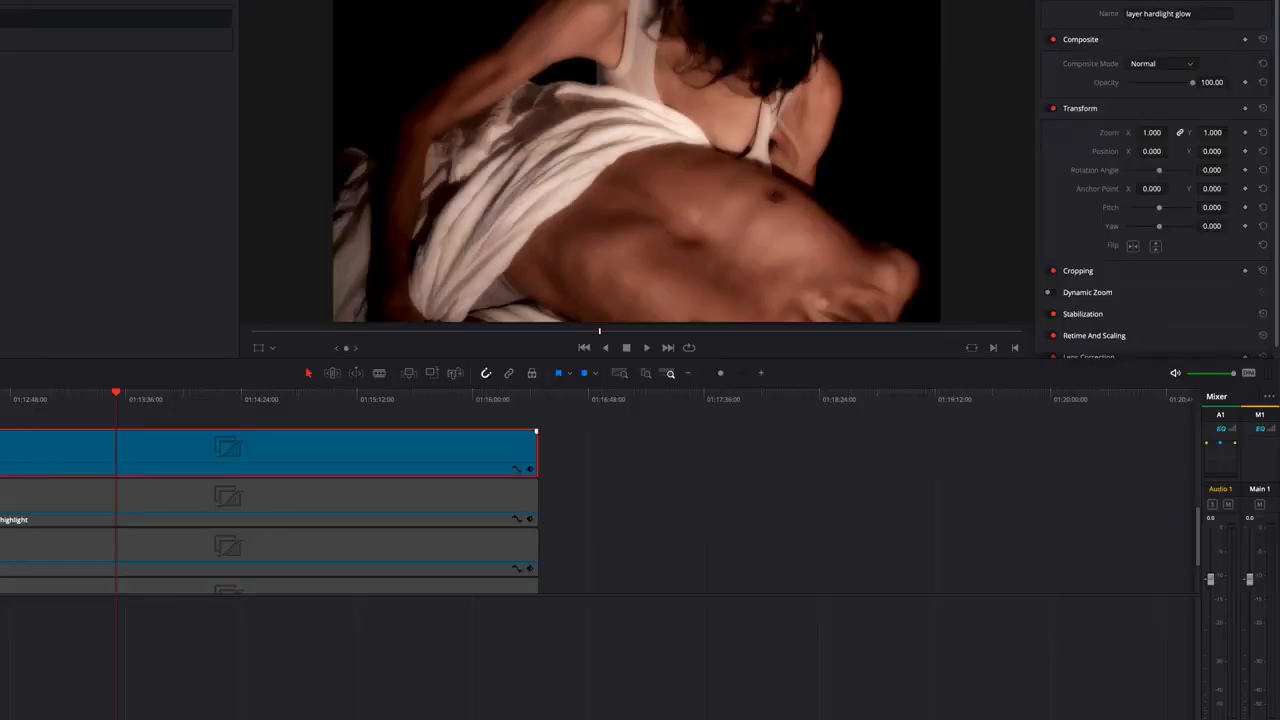
Rename the Video 5 adjustment clip "layer linear burn glow" on the Edit page.
click(1163, 12)
double_click(1163, 12)
text(linearburn)
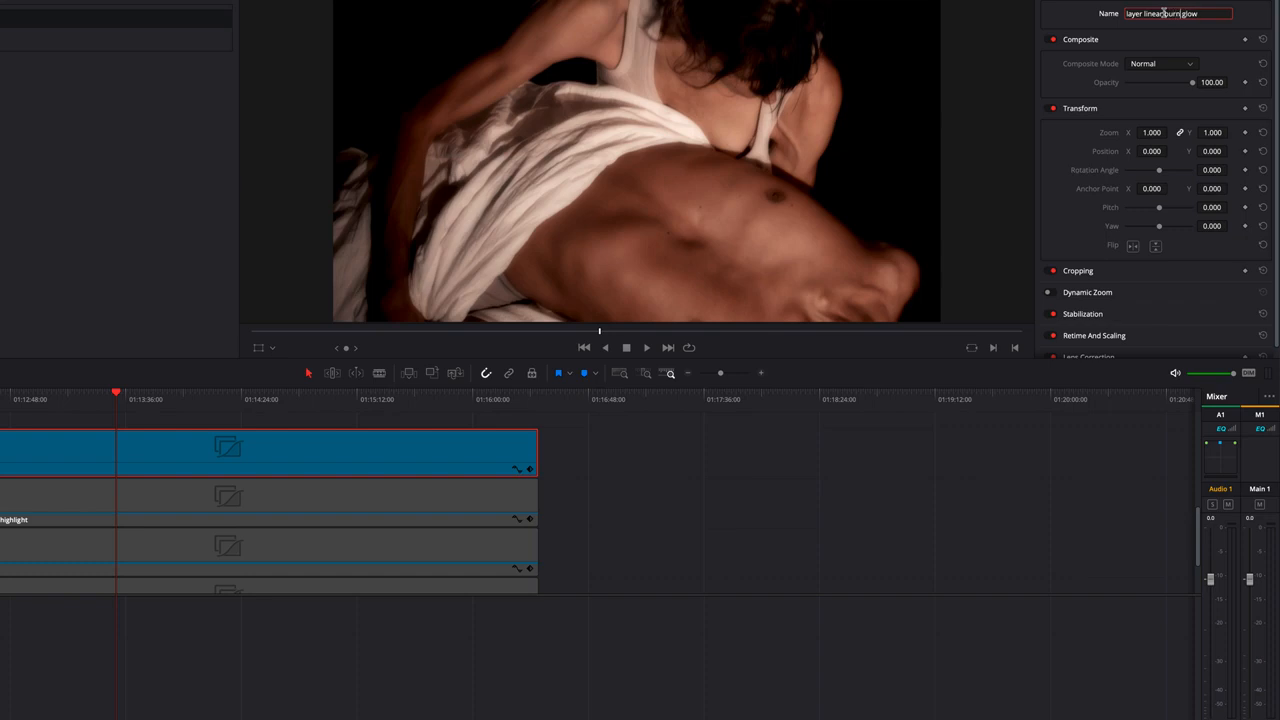
click(668, 548)
Duplicate the layer linear burn glow clip onto Video 6 and disable the Video 5 original.
drag(132, 463, 129, 420)
click(113, 498)
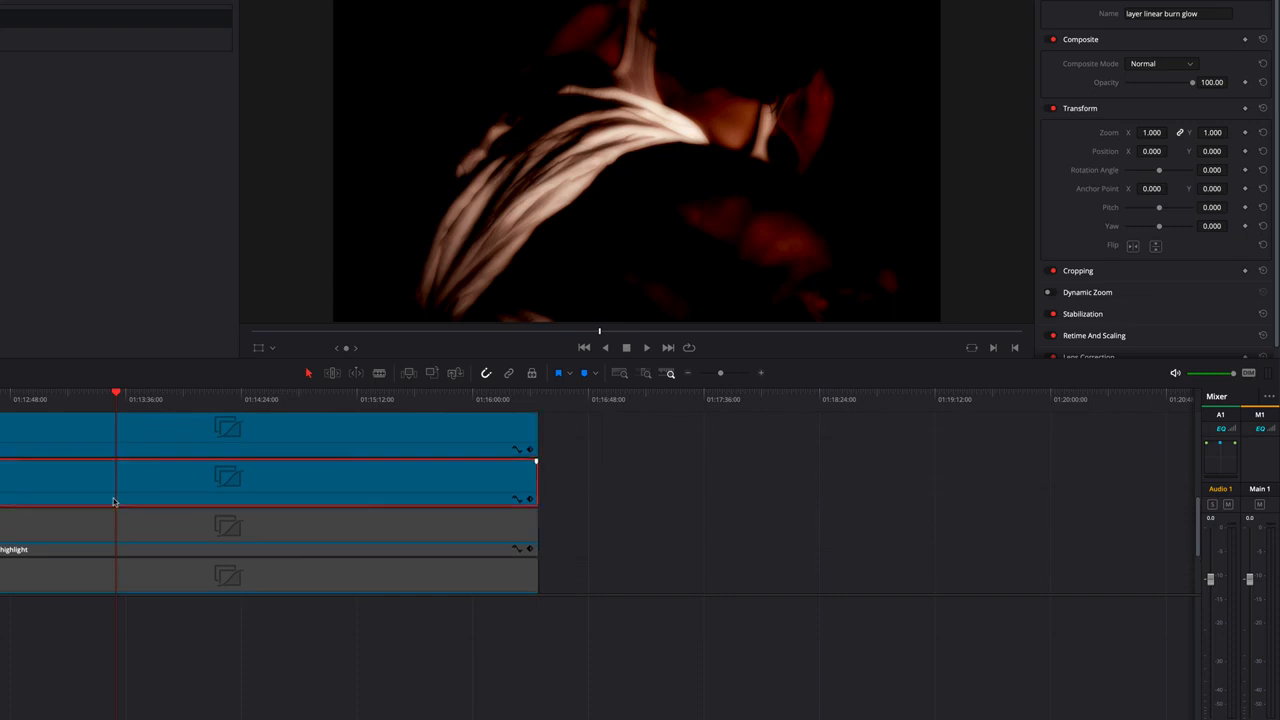
key(d)
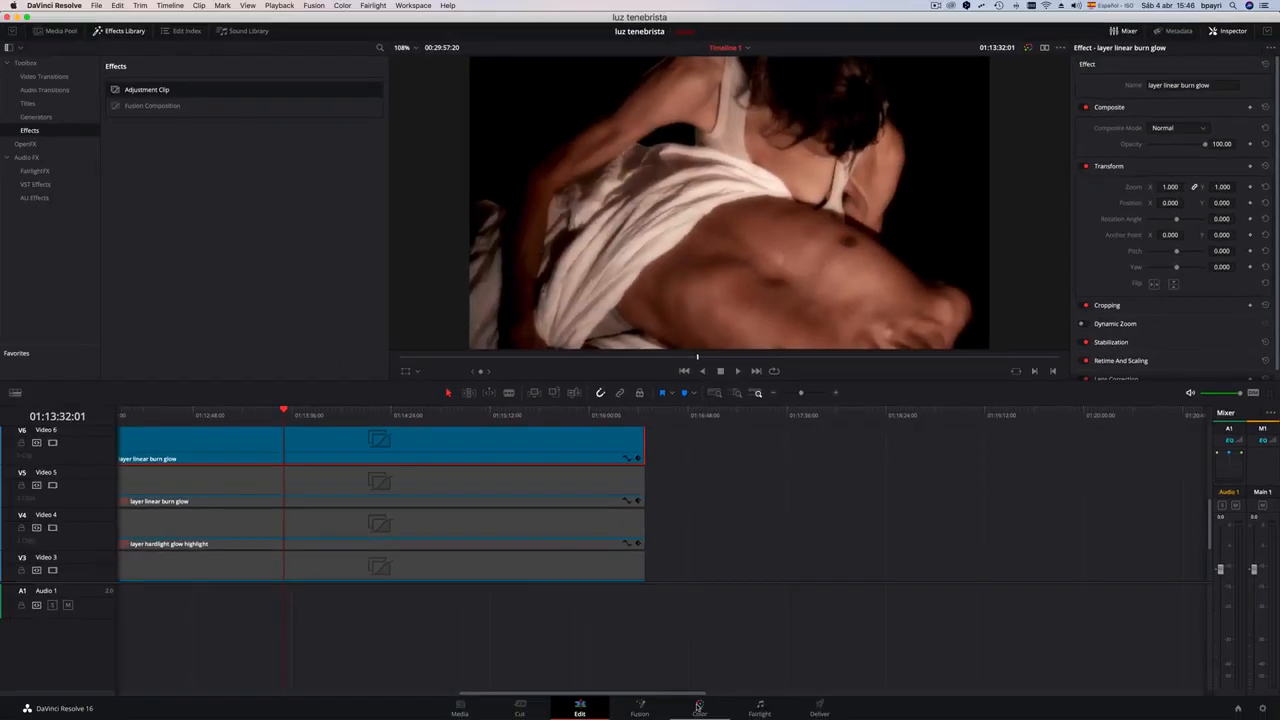
Set the layer mixer of the Video 6 adjustment clip to the Linear Light composite mode on the Color page.
click(698, 707)
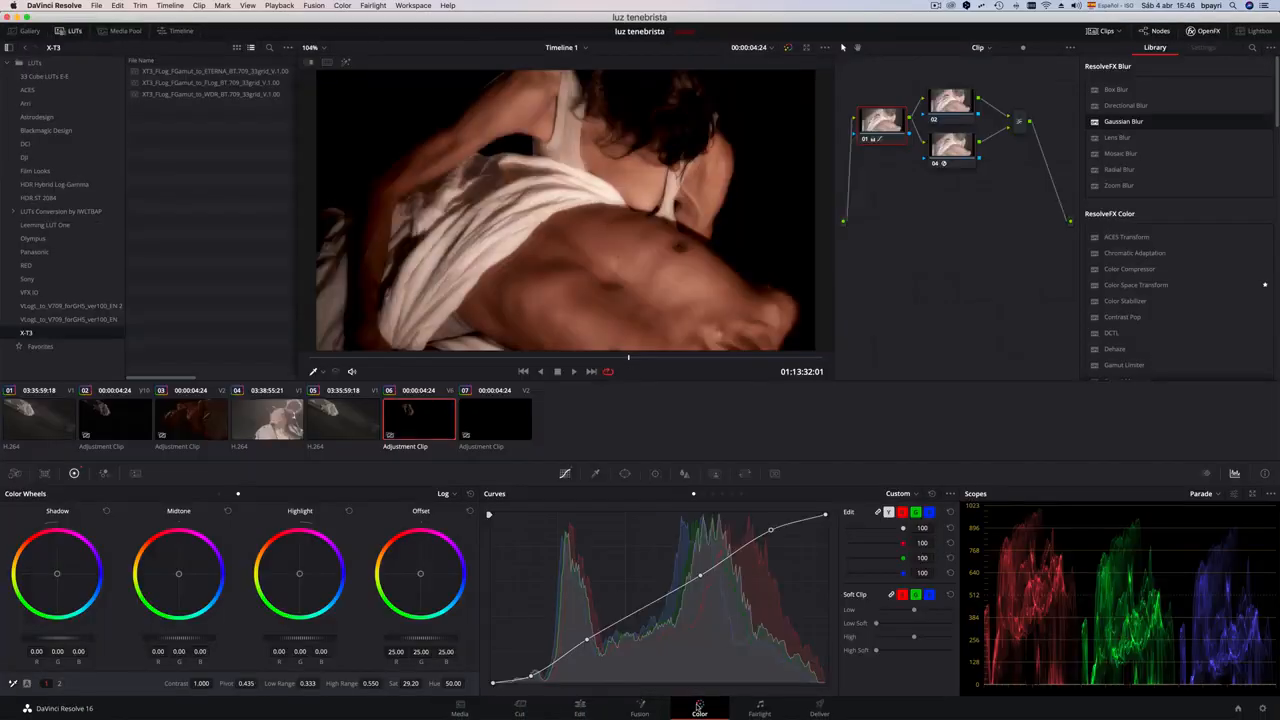
right_click(1020, 121)
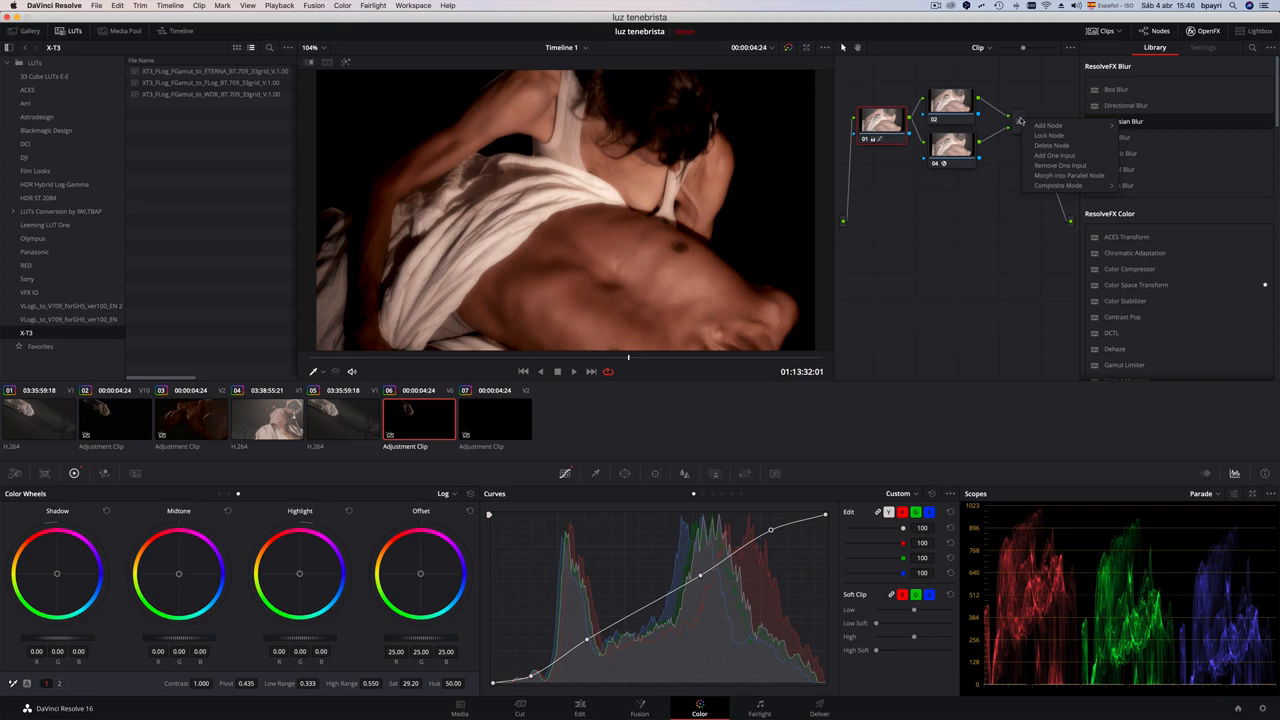
mouse_move(1060, 185)
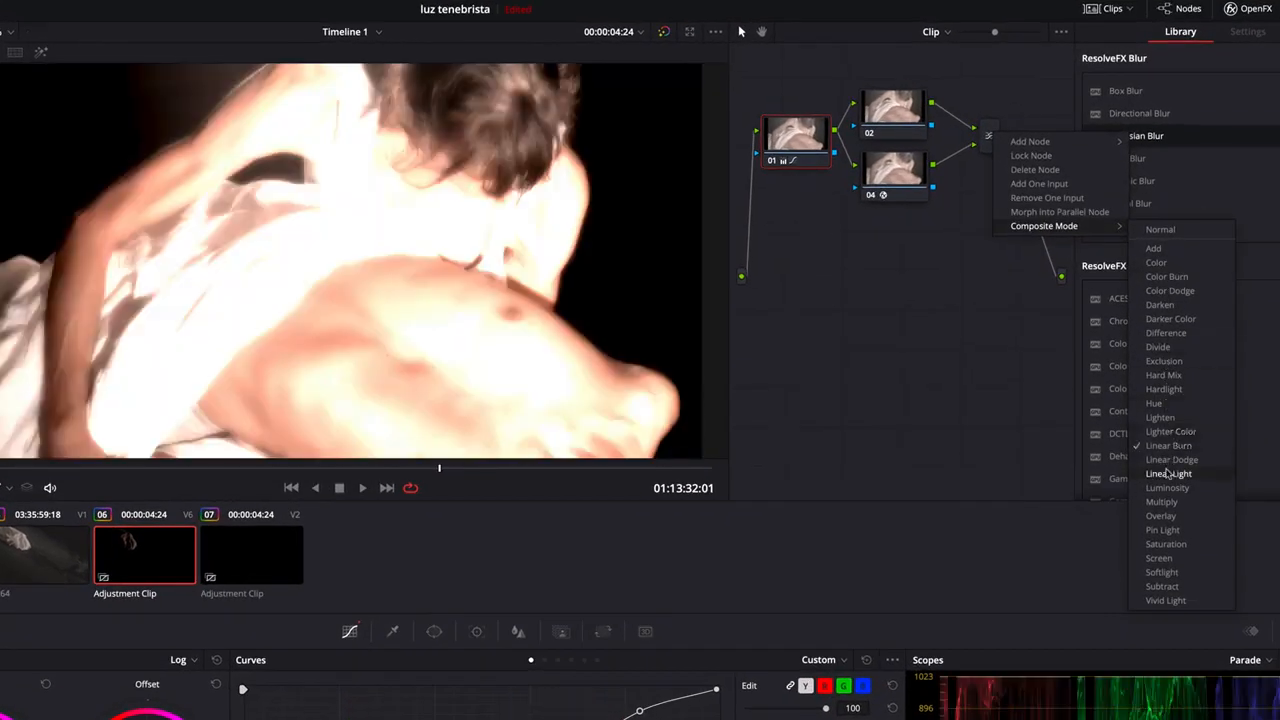
click(1167, 473)
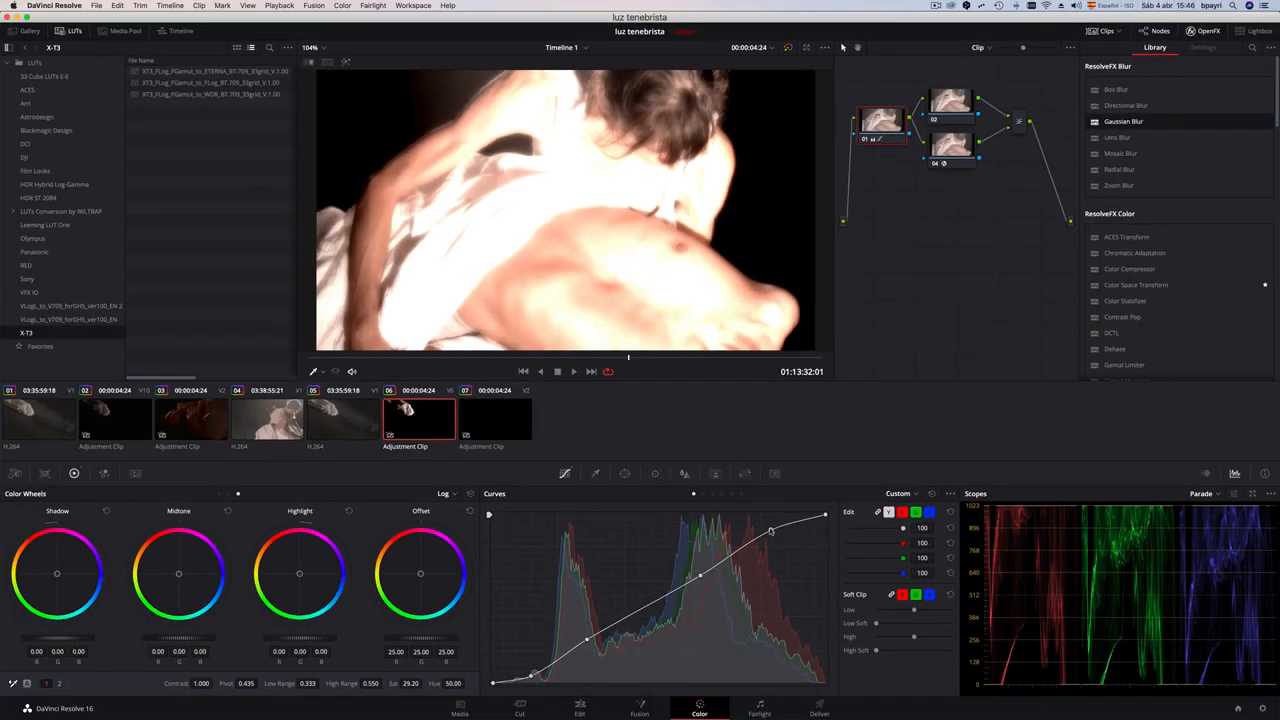
Lower the shadow, midtone and highlight points of node 01's custom curve, shifting the highlight point further toward the bright end.
drag(770, 531, 774, 541)
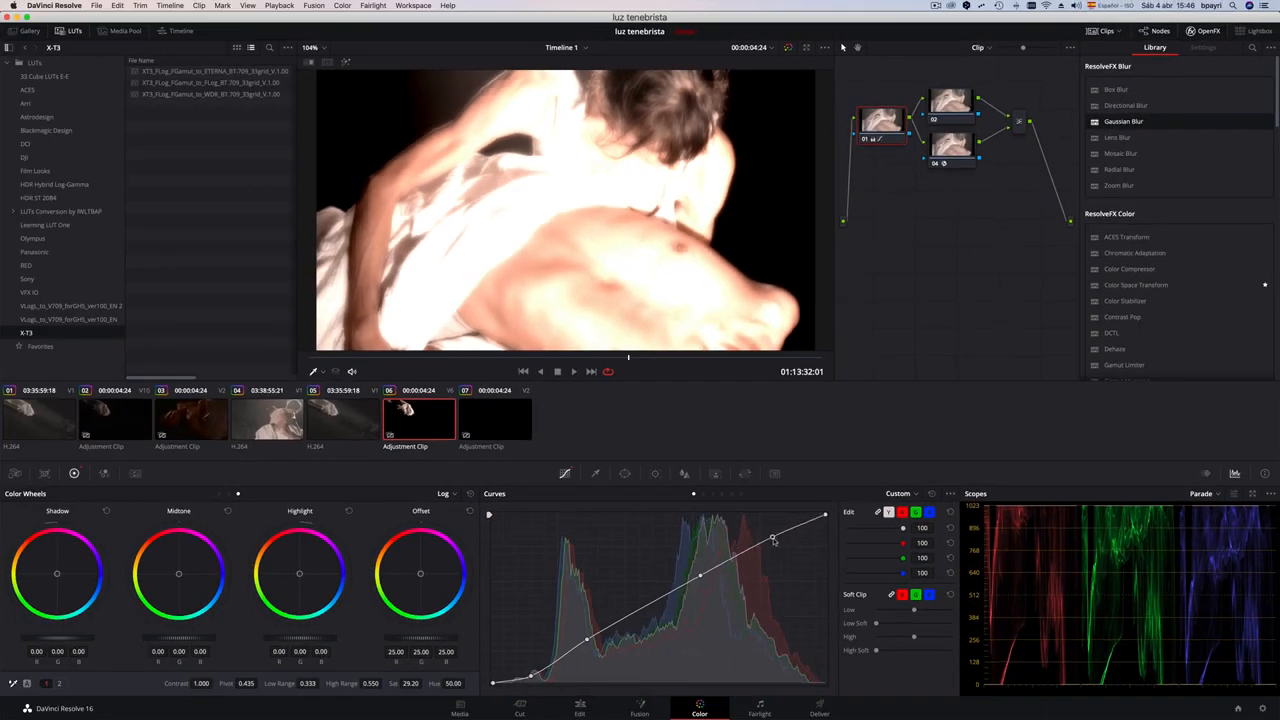
drag(701, 577, 707, 596)
drag(588, 640, 596, 661)
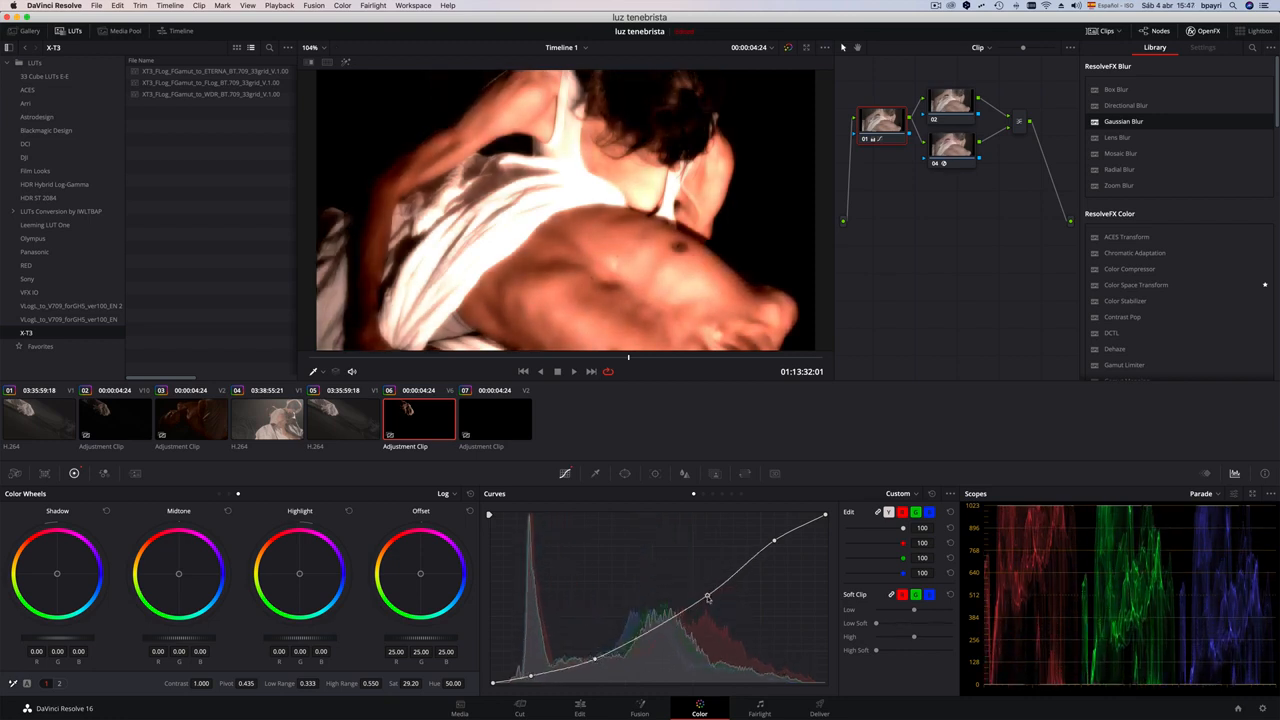
drag(707, 597, 711, 603)
drag(775, 542, 798, 551)
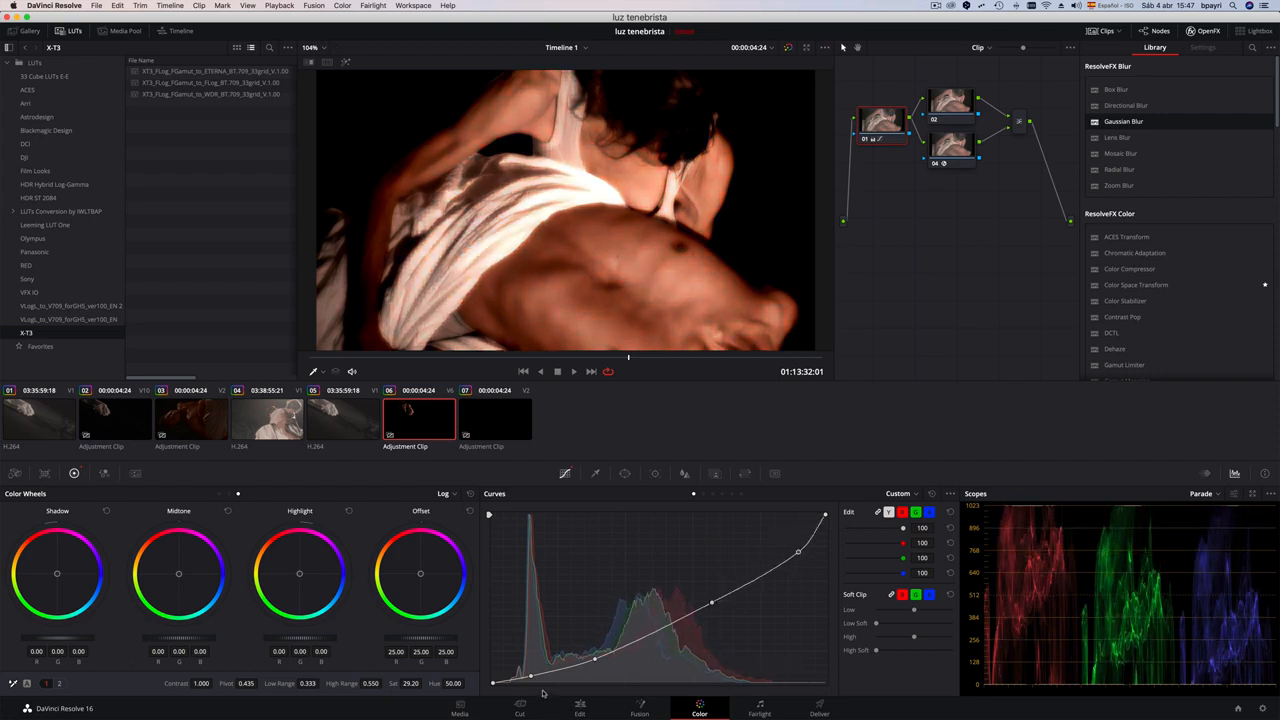
drag(530, 677, 529, 678)
drag(798, 551, 809, 556)
drag(713, 603, 719, 603)
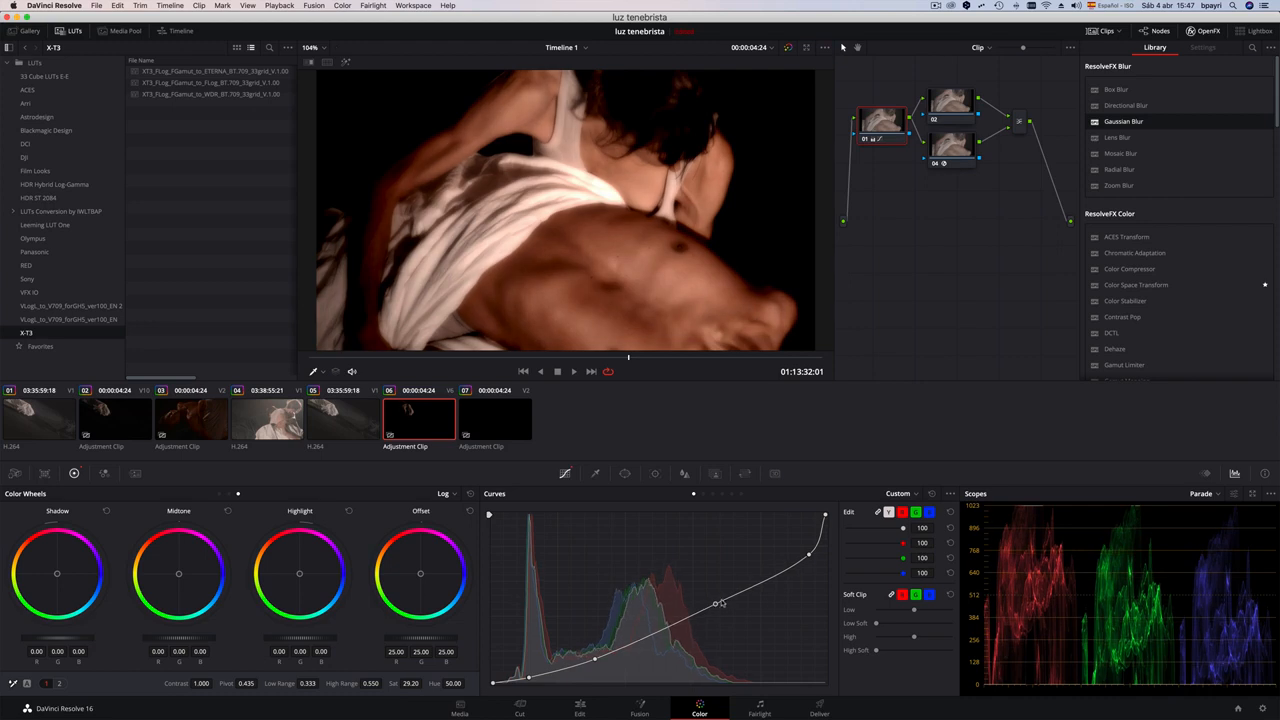
Disable the Video 6 adjustment clip on the Edit page, and briefly enable the Video 5 clip to compare its look.
click(580, 710)
scroll(402, 478, up, 1)
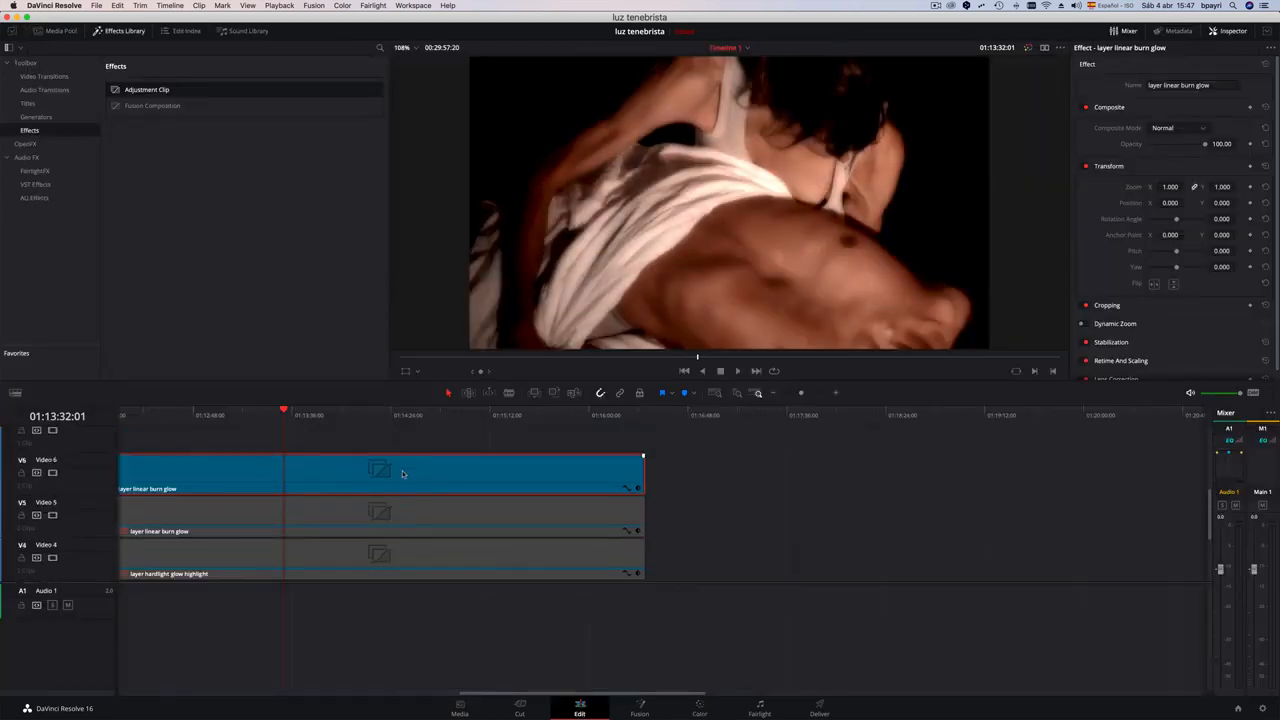
key(d)
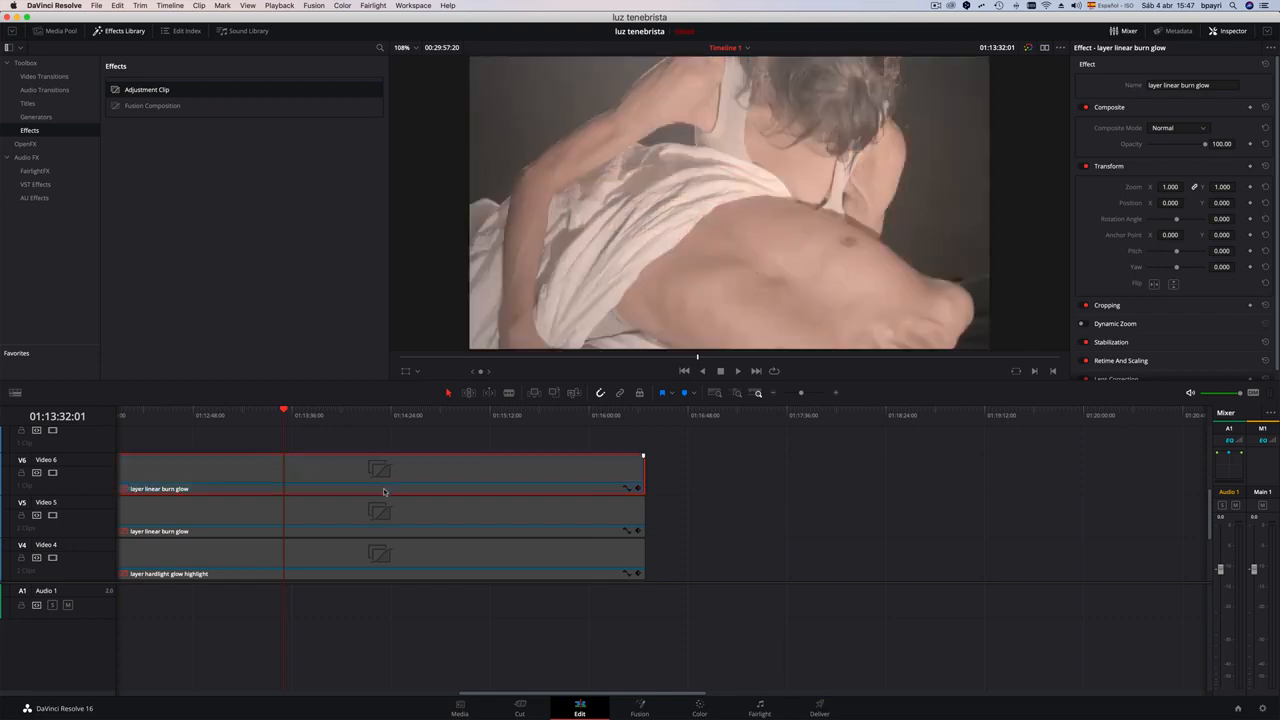
click(382, 523)
key(d)
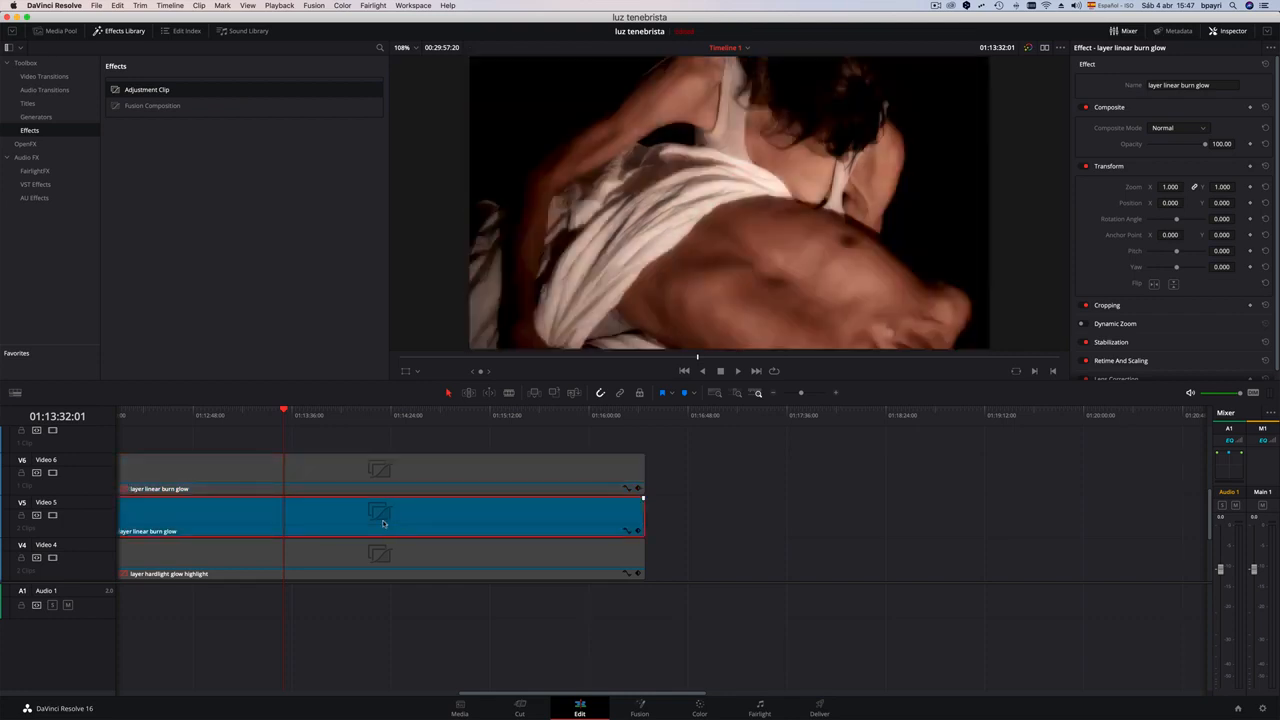
key(d)
Enable the layer hardlight glow highlight, layer hardlight glow and layer hardlight clips on Video 4, Video 3 and Video 2.
click(368, 556)
key(d)
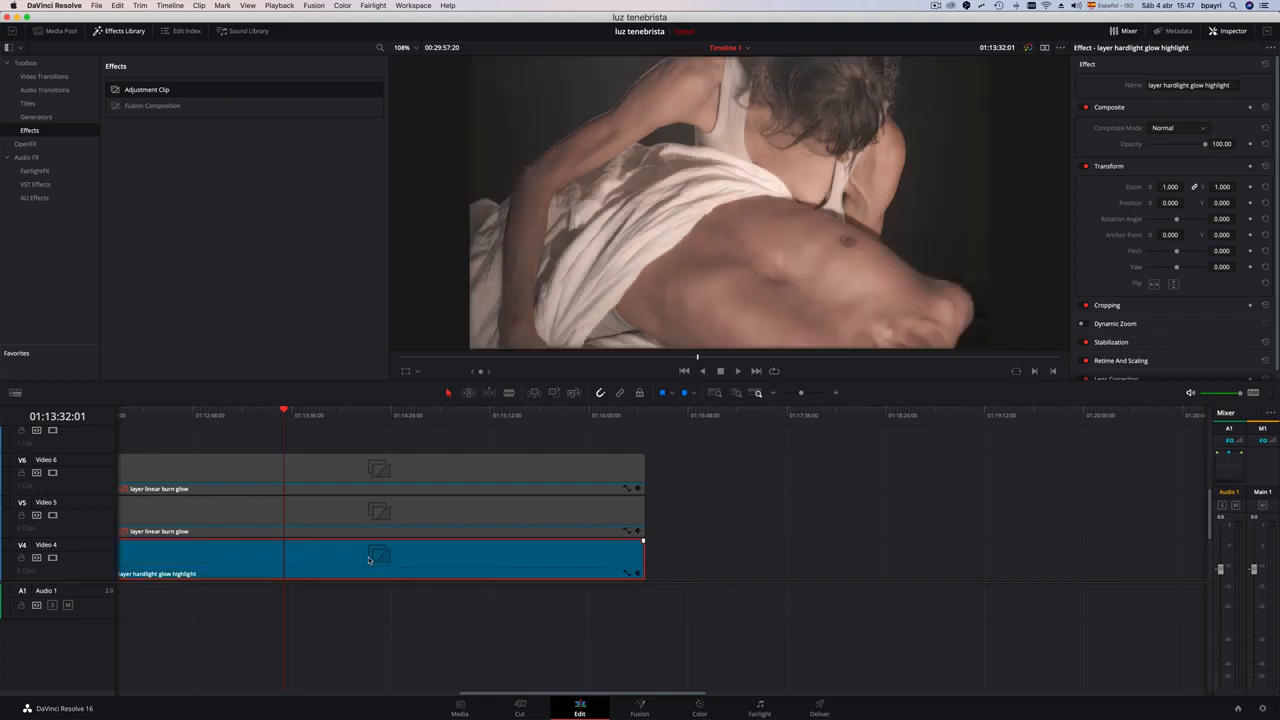
scroll(368, 560, down, 1)
click(370, 579)
key(d)
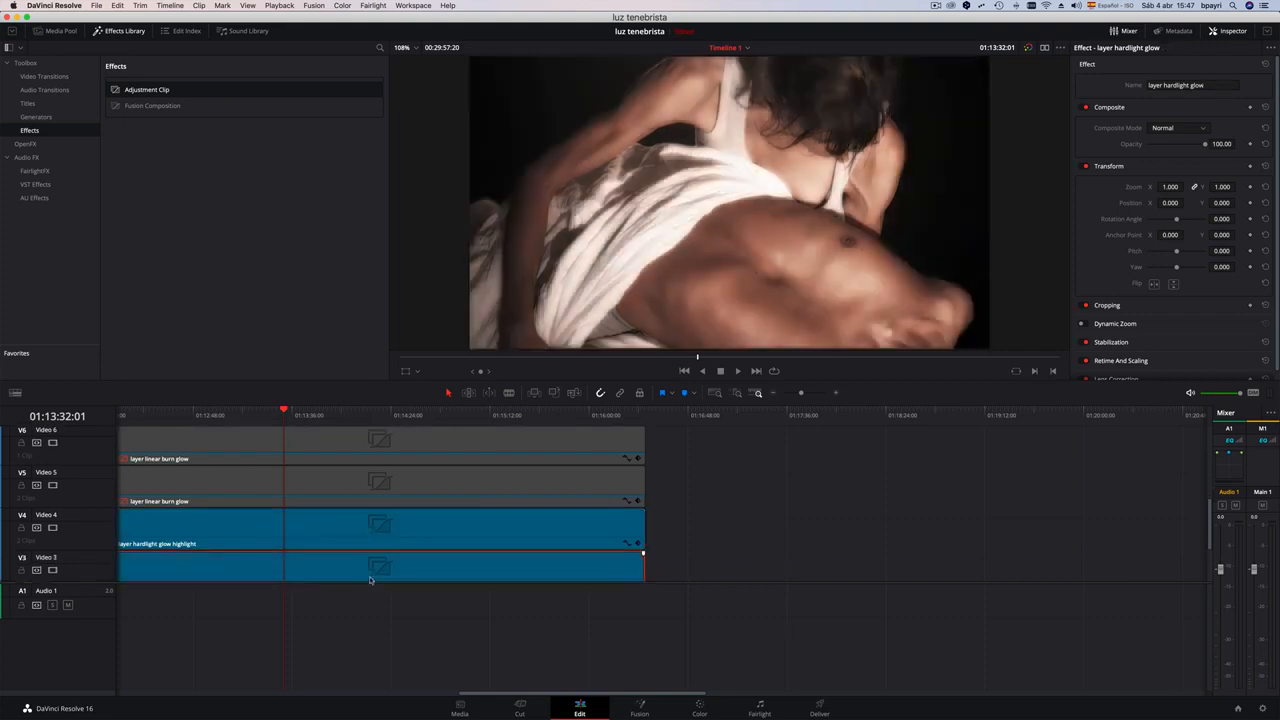
scroll(369, 580, down, 1)
click(370, 568)
key(d)
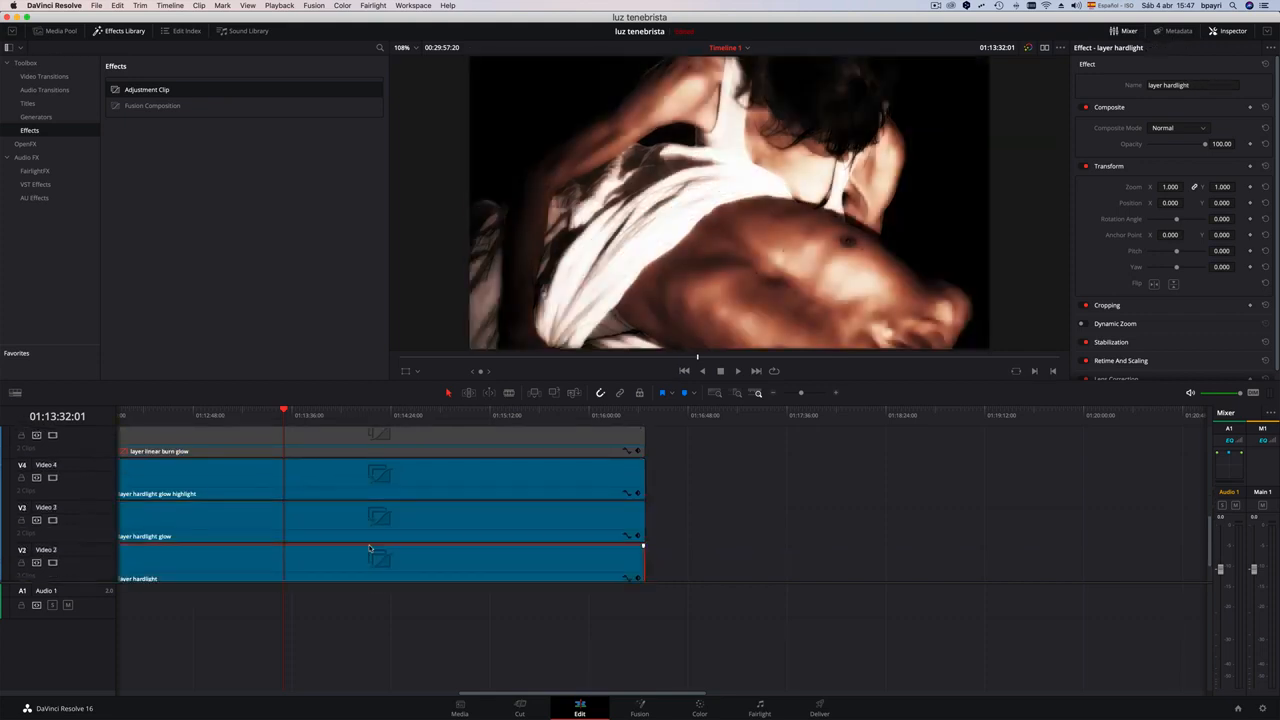